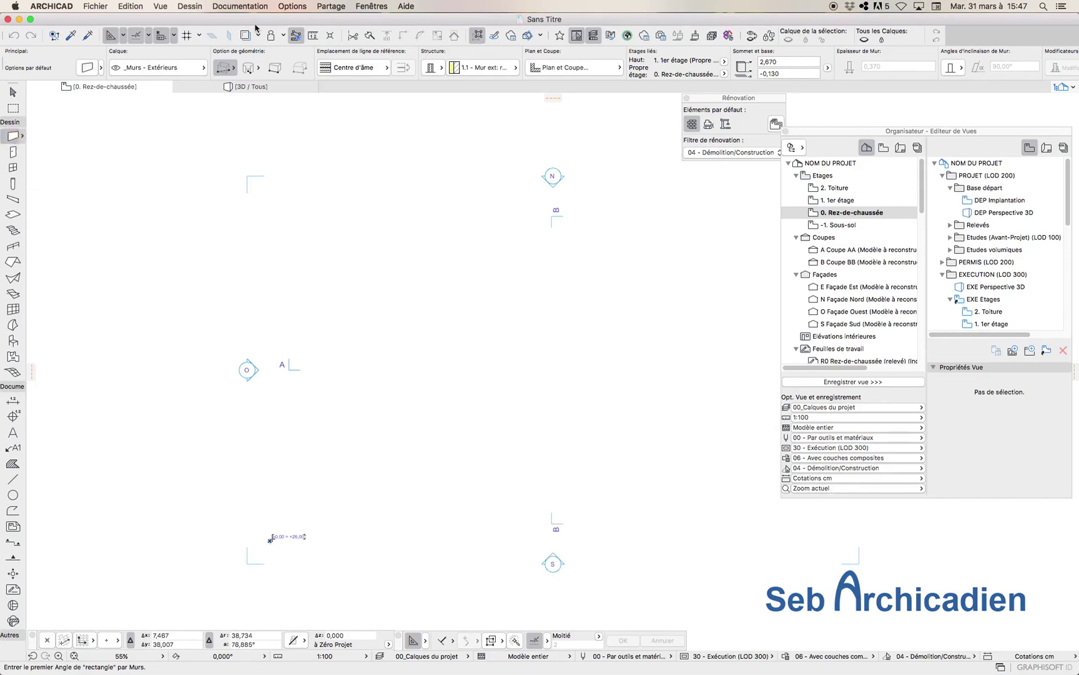
Draw a 5 by 5 m square of exterior walls in the ground-floor plan.
{"action": "left_click", "coordinate": [407, 320]}
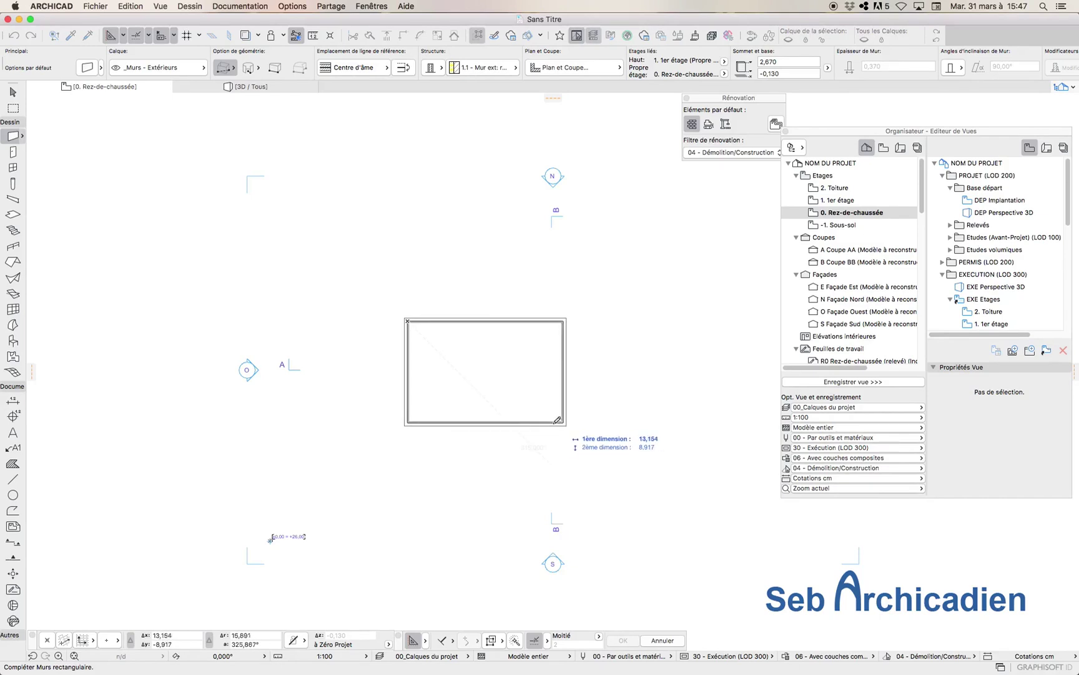
{"action": "type", "text": "5"}
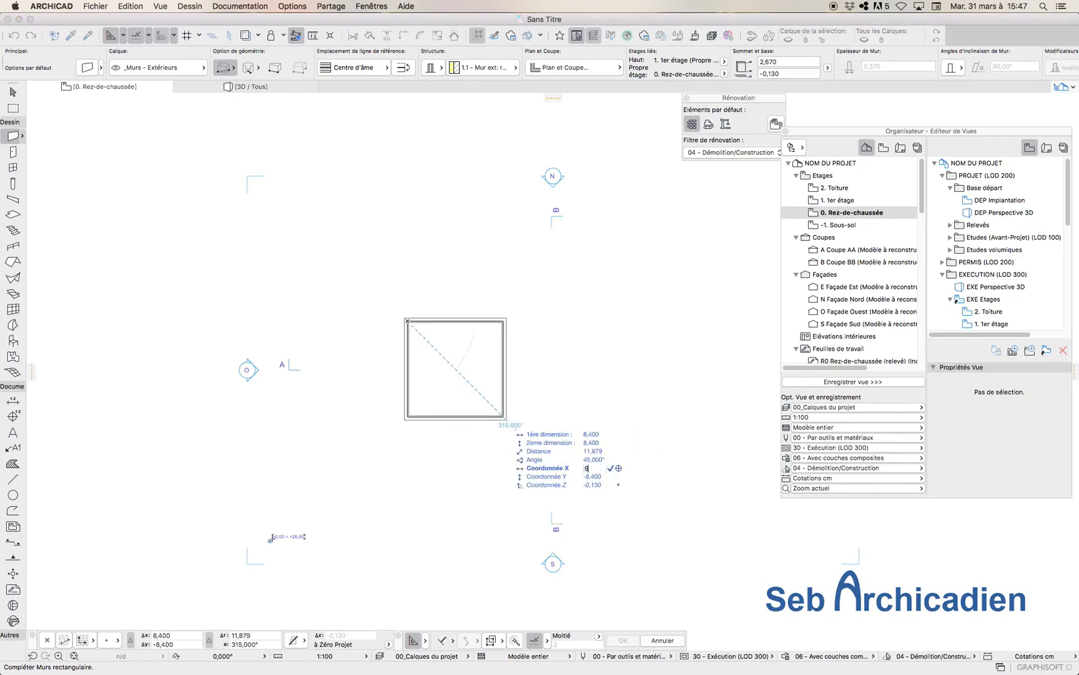
{"action": "key", "text": "Tab"}
{"action": "type", "text": "5"}
{"action": "key", "text": "Return"}
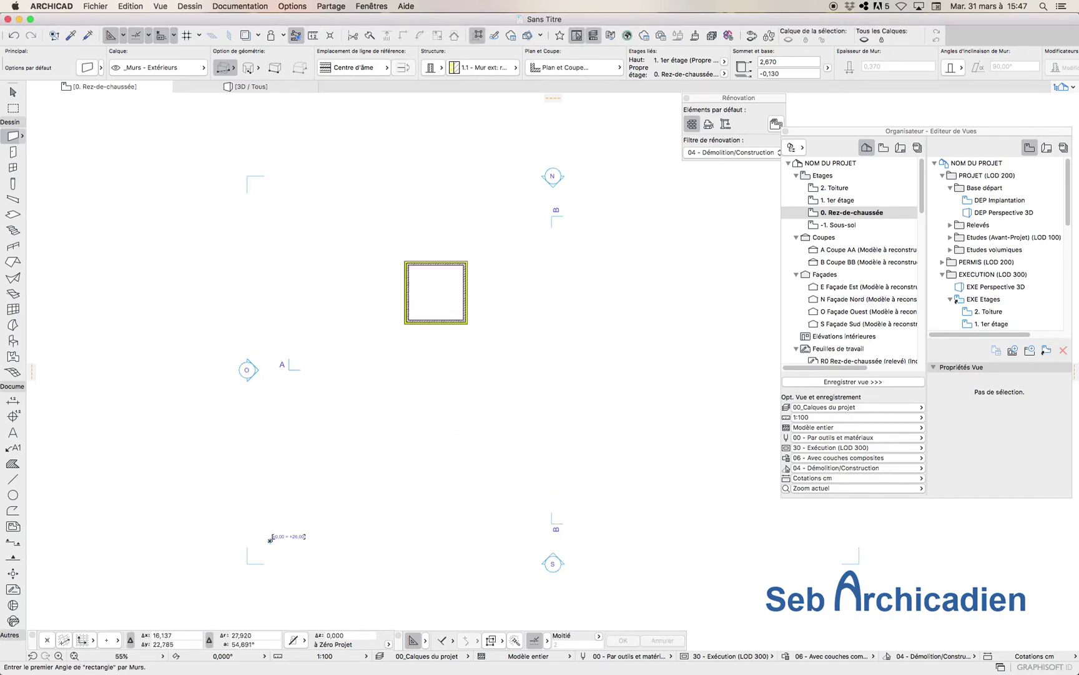
Place a multi-plane hip roof over the square using the outer wall corners as its reference rectangle.
{"action": "scroll", "coordinate": [462, 277], "scroll_direction": "up", "scroll_amount": 5}
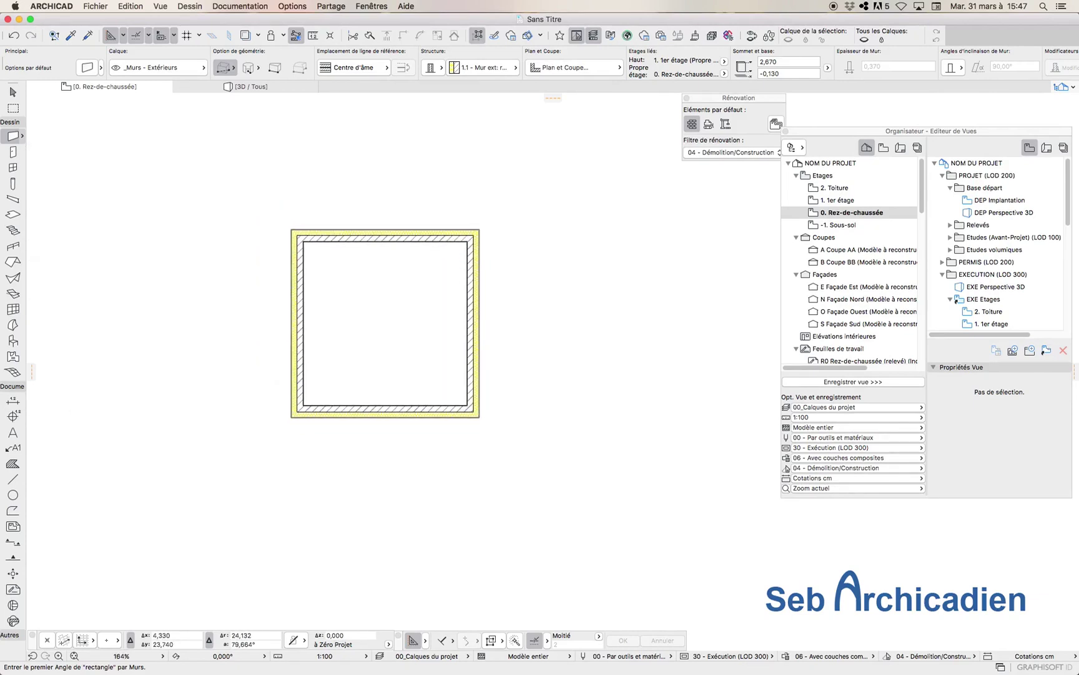
{"action": "left_click", "coordinate": [13, 261]}
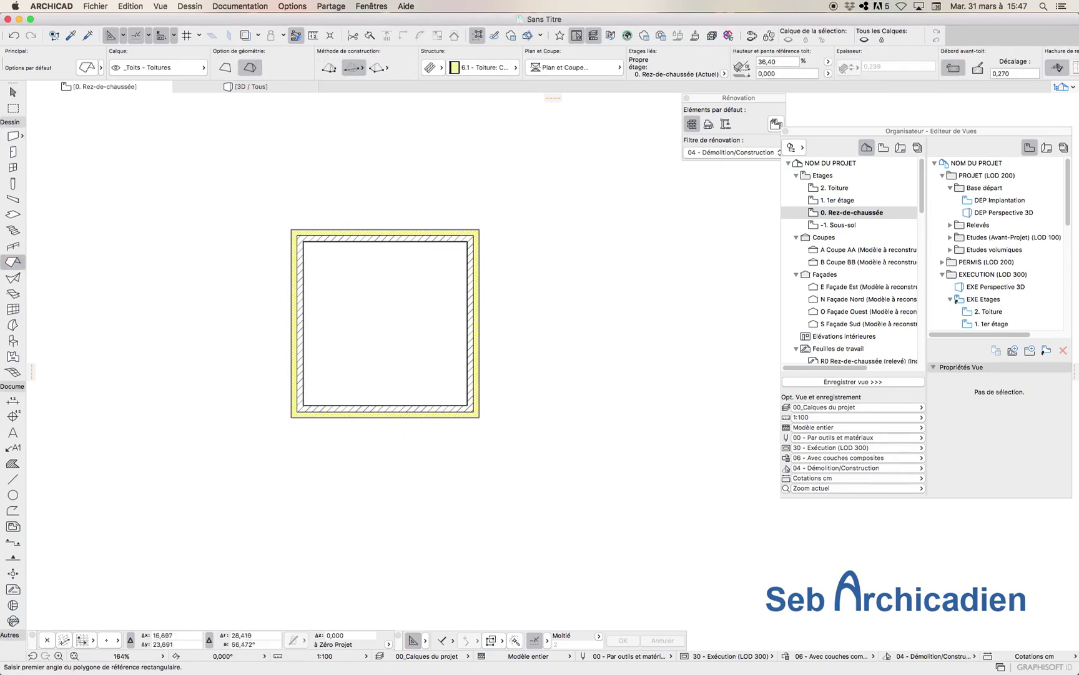
{"action": "left_click", "coordinate": [291, 229]}
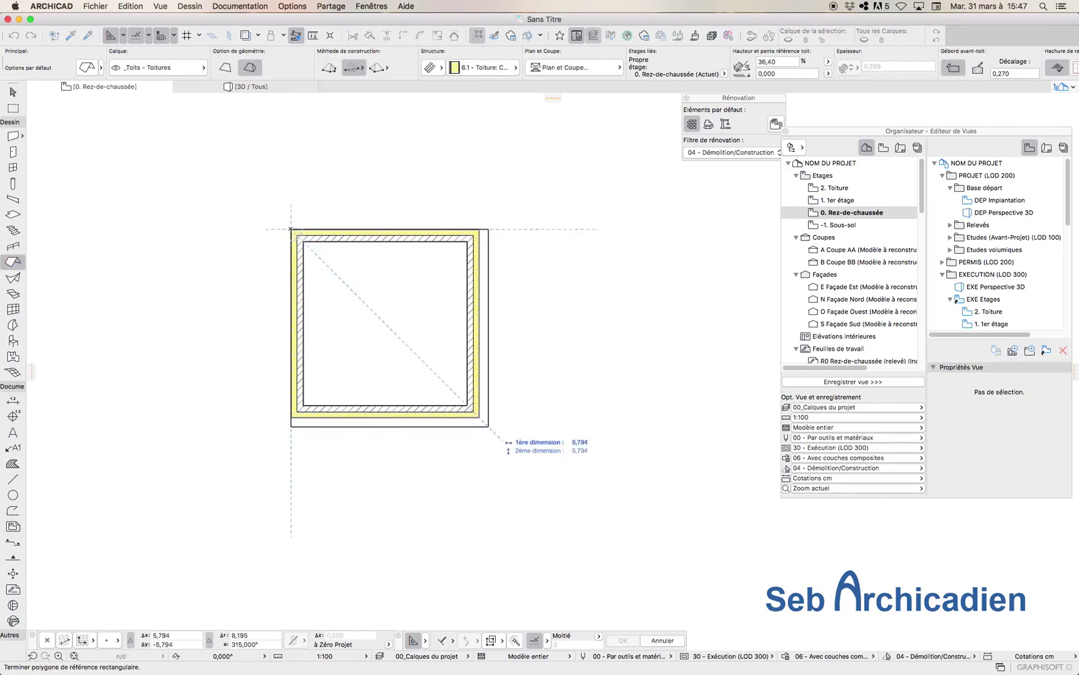
{"action": "left_click", "coordinate": [479, 417]}
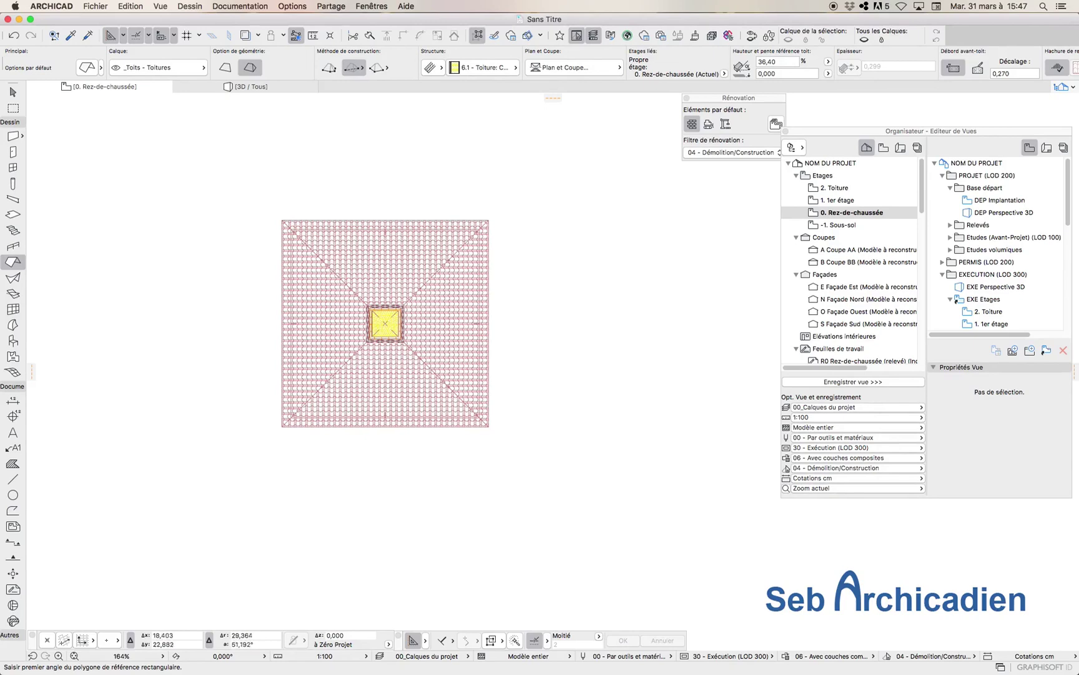
{"action": "scroll", "coordinate": [468, 336], "scroll_direction": "down", "scroll_amount": 5}
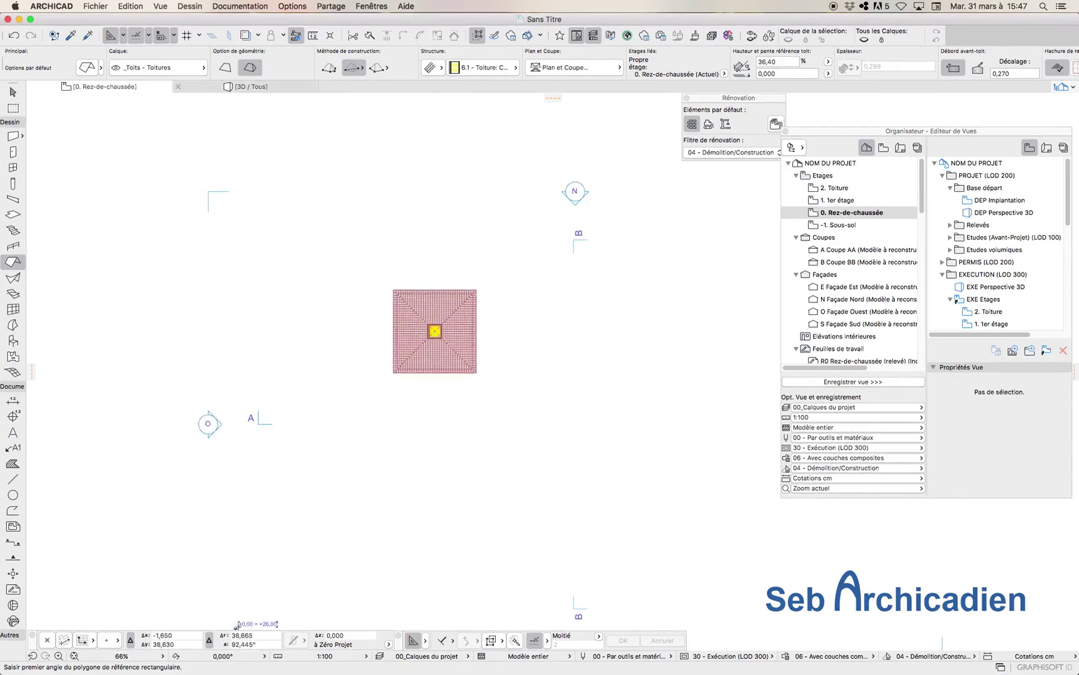
{"action": "key", "text": "Escape"}
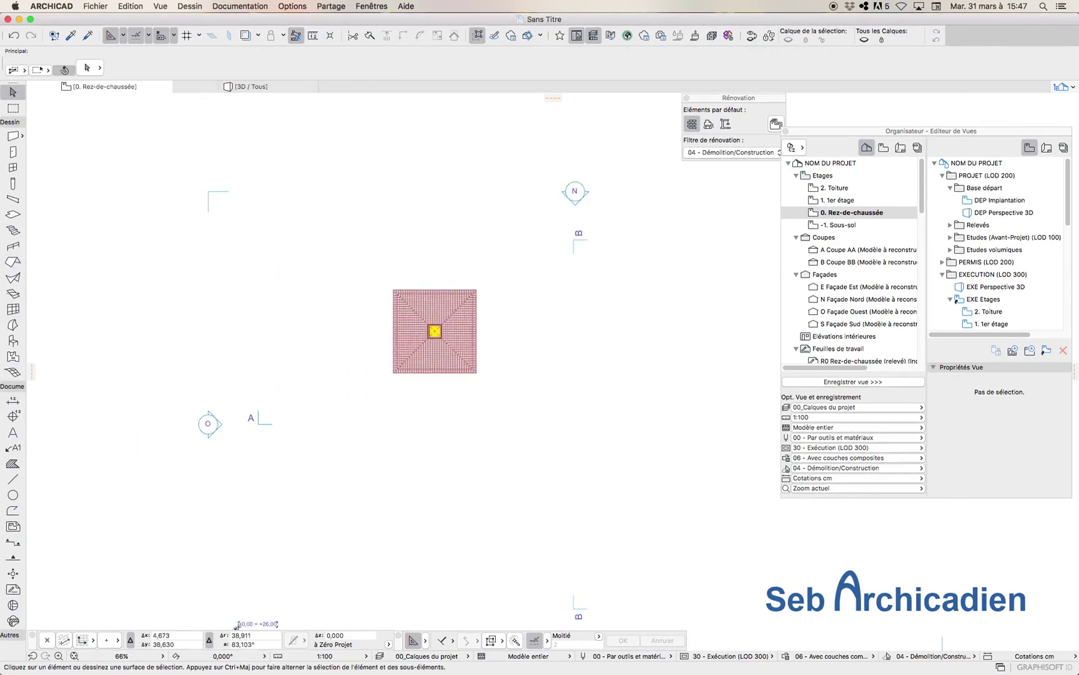
In the 3D view, set the roof's reference height to 1.6 m.
{"action": "left_click", "coordinate": [235, 91]}
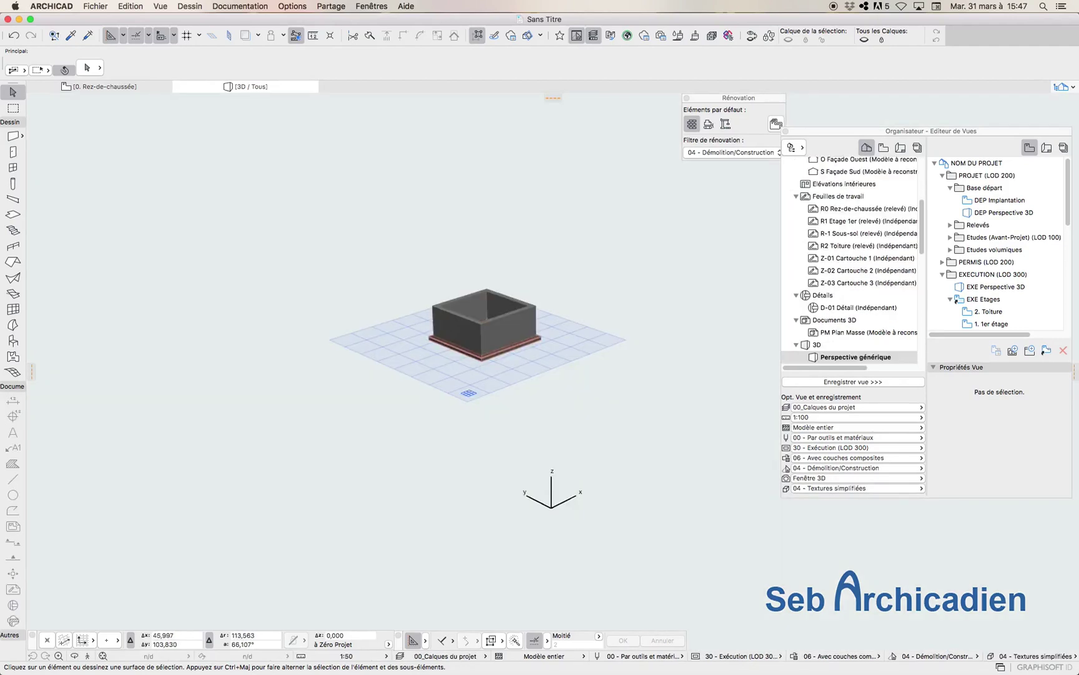
{"action": "left_click", "coordinate": [510, 349]}
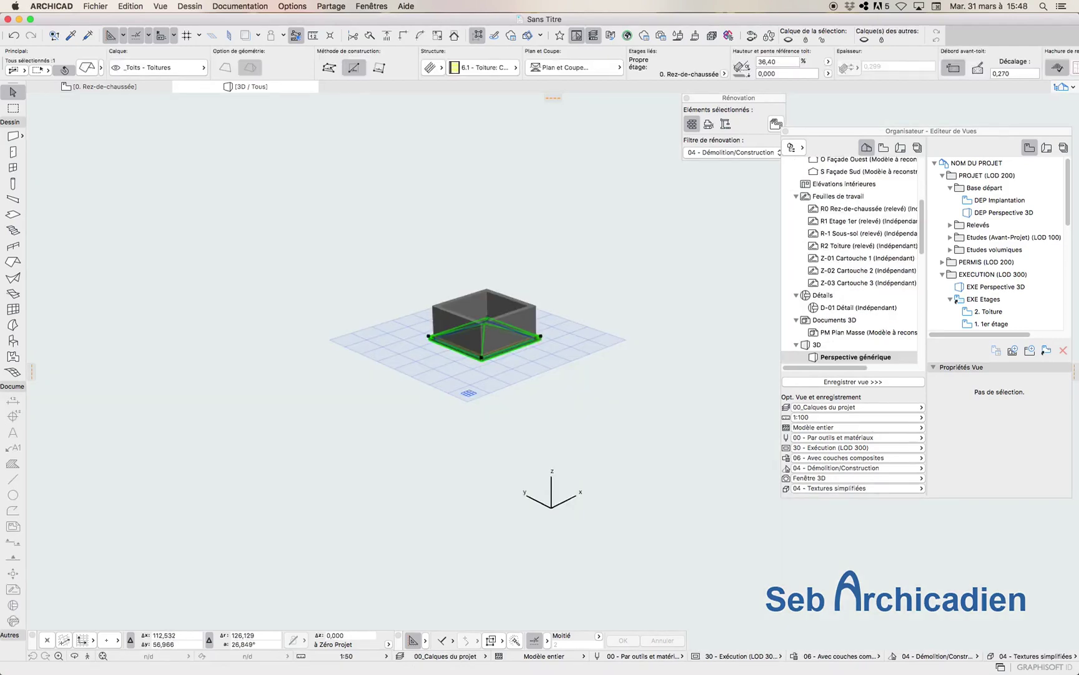
{"action": "left_click", "coordinate": [787, 73]}
{"action": "type", "text": "1"}
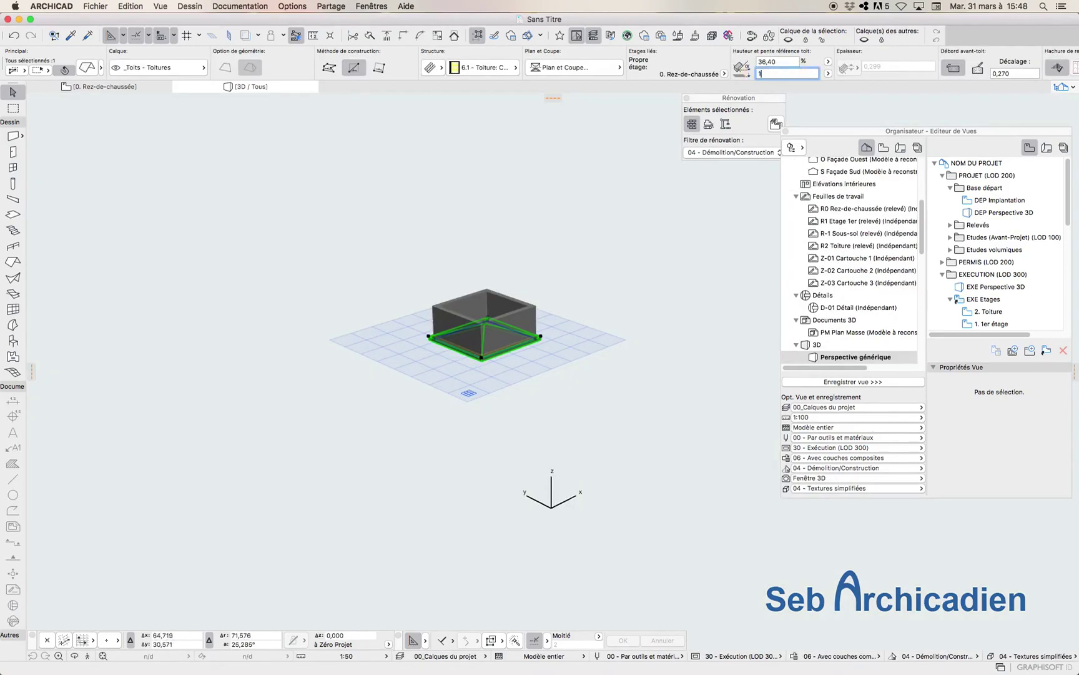
{"action": "type", "text": ",6"}
{"action": "key", "text": "Return"}
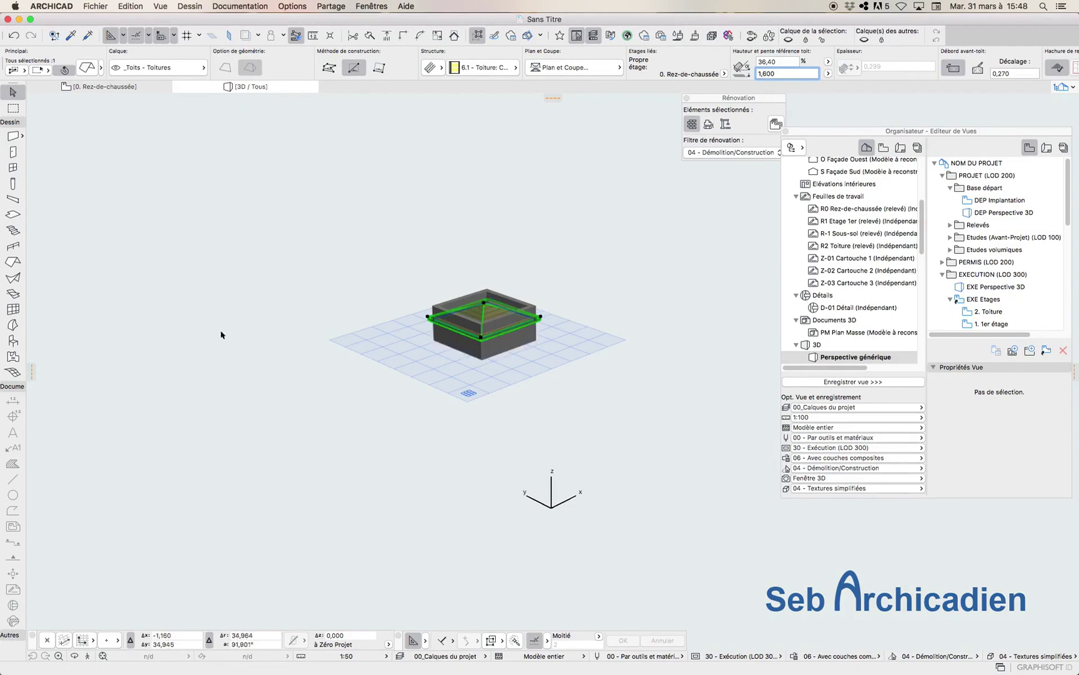
{"action": "left_click", "coordinate": [221, 335]}
Trim all four exterior walls to the roof, keeping the wall portions beneath it.
{"action": "middle_click_drag", "start_coordinate": [453, 385], "coordinate": [458, 294], "text": "shift"}
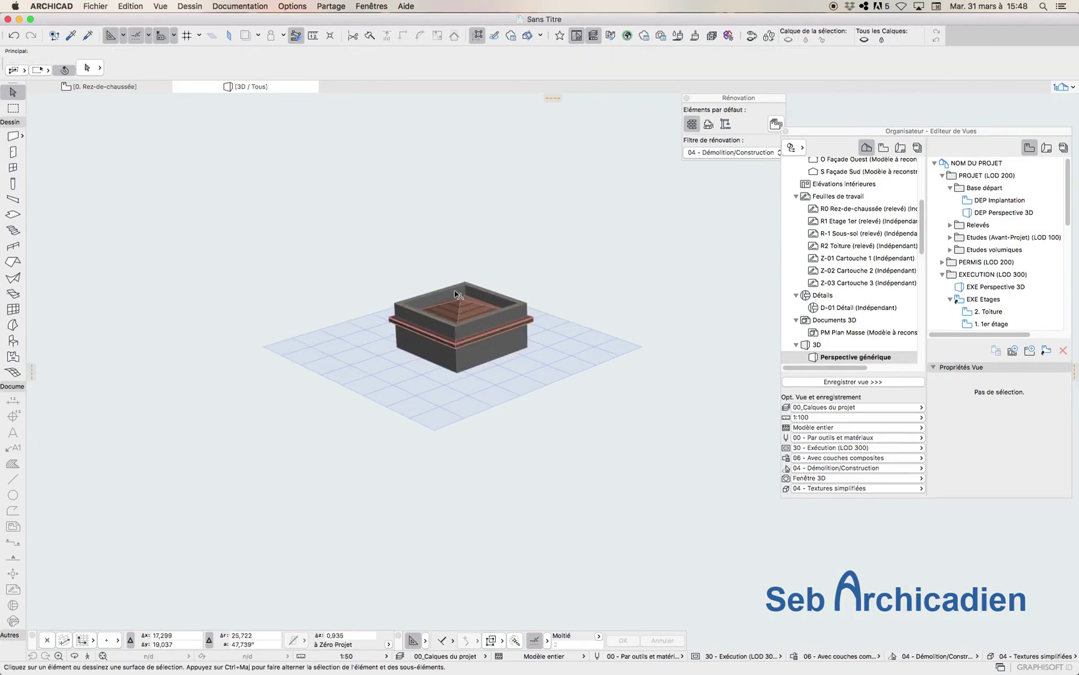
{"action": "scroll", "coordinate": [456, 293], "scroll_direction": "up", "scroll_amount": 3}
{"action": "left_click", "coordinate": [568, 308]}
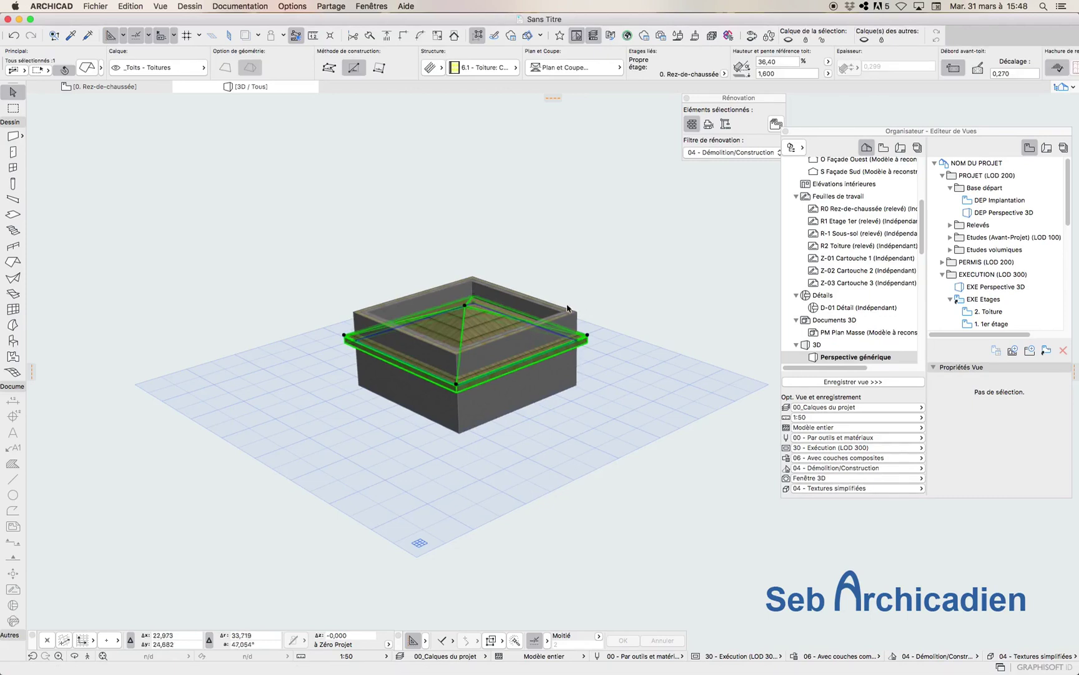
{"action": "left_click", "coordinate": [569, 317]}
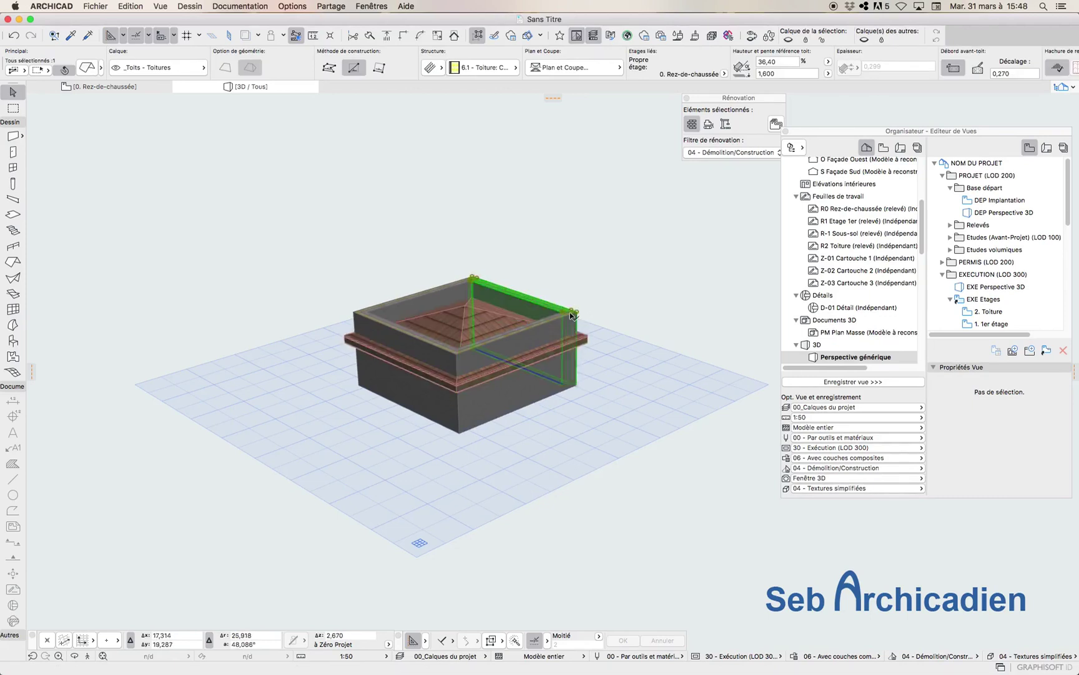
{"action": "left_click", "coordinate": [426, 300], "text": "shift"}
{"action": "left_click", "coordinate": [406, 368], "text": "shift"}
{"action": "left_click", "coordinate": [512, 334], "text": "shift"}
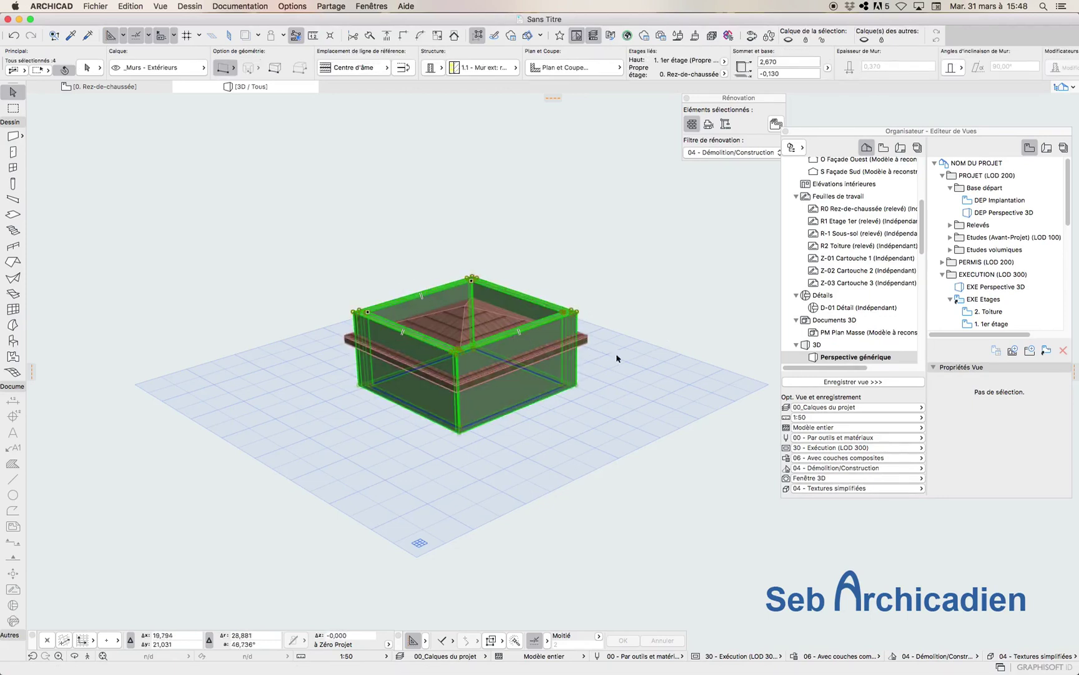
{"action": "right_click", "coordinate": [503, 286]}
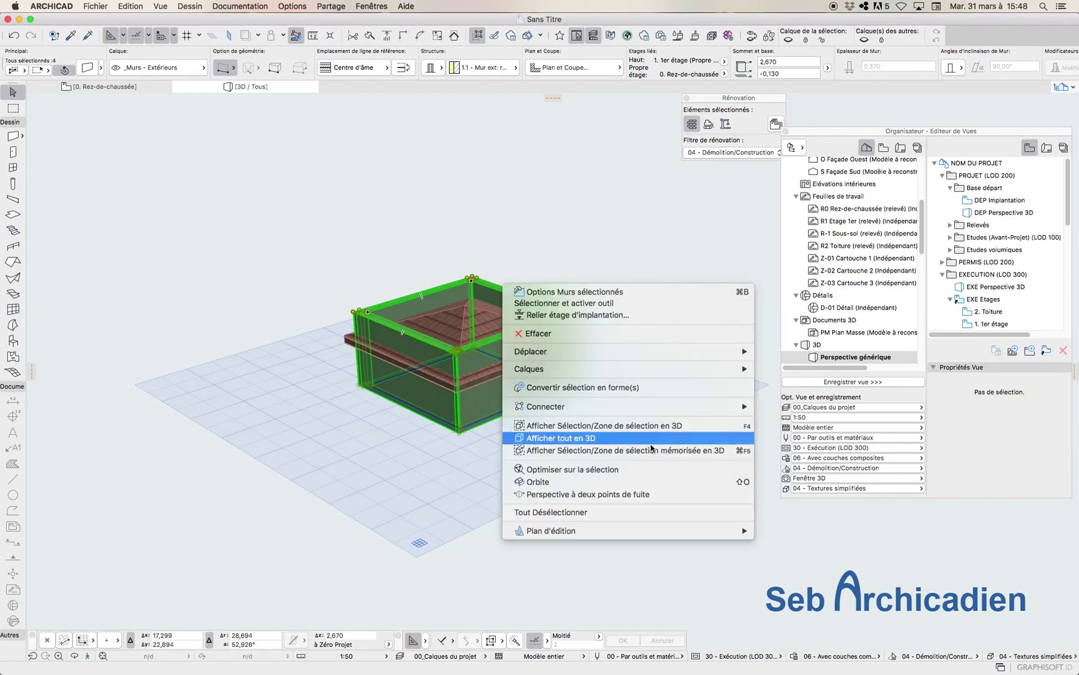
{"action": "mouse_move", "coordinate": [643, 409]}
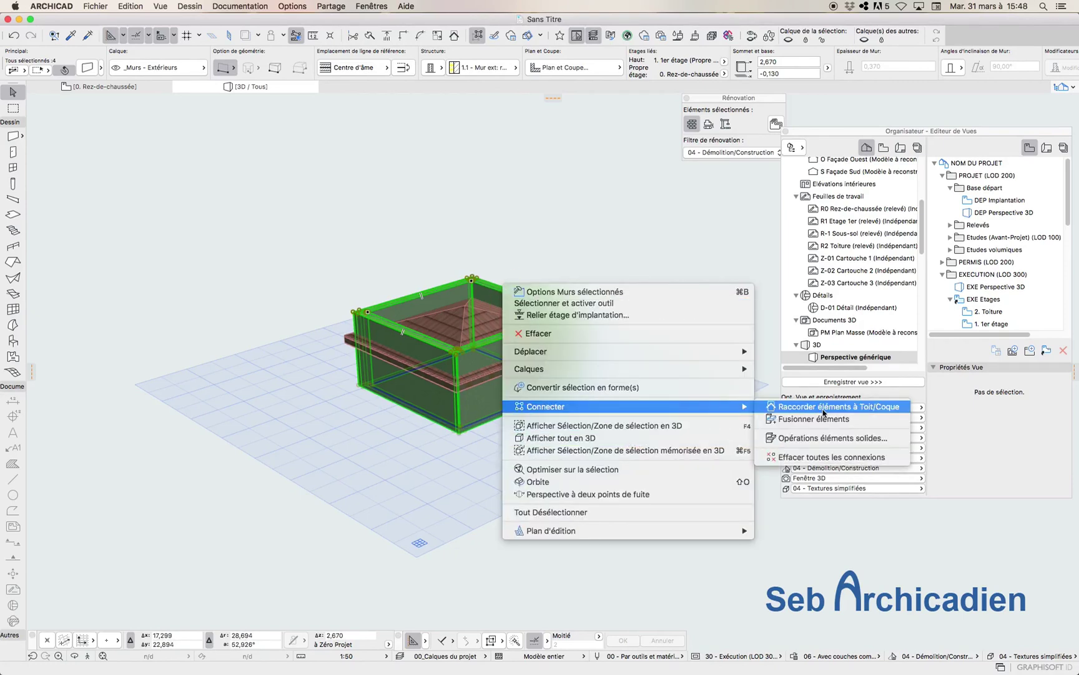
{"action": "left_click", "coordinate": [827, 407]}
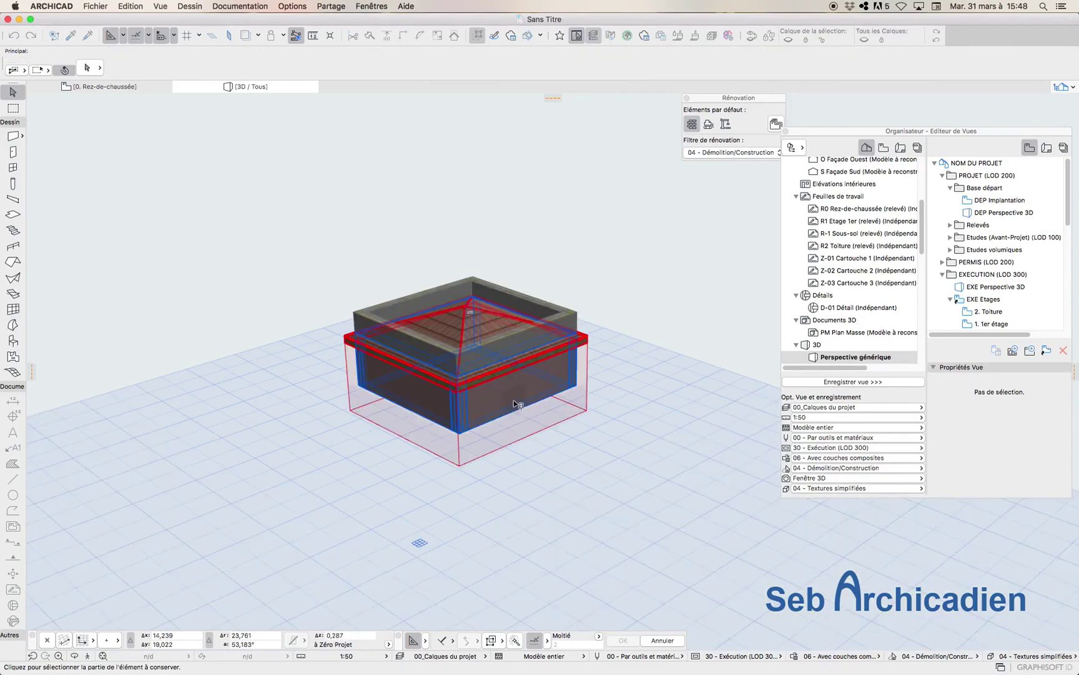
{"action": "left_click", "coordinate": [513, 400]}
{"action": "left_click", "coordinate": [347, 191]}
{"action": "scroll", "coordinate": [551, 416], "scroll_direction": "up", "scroll_amount": 3}
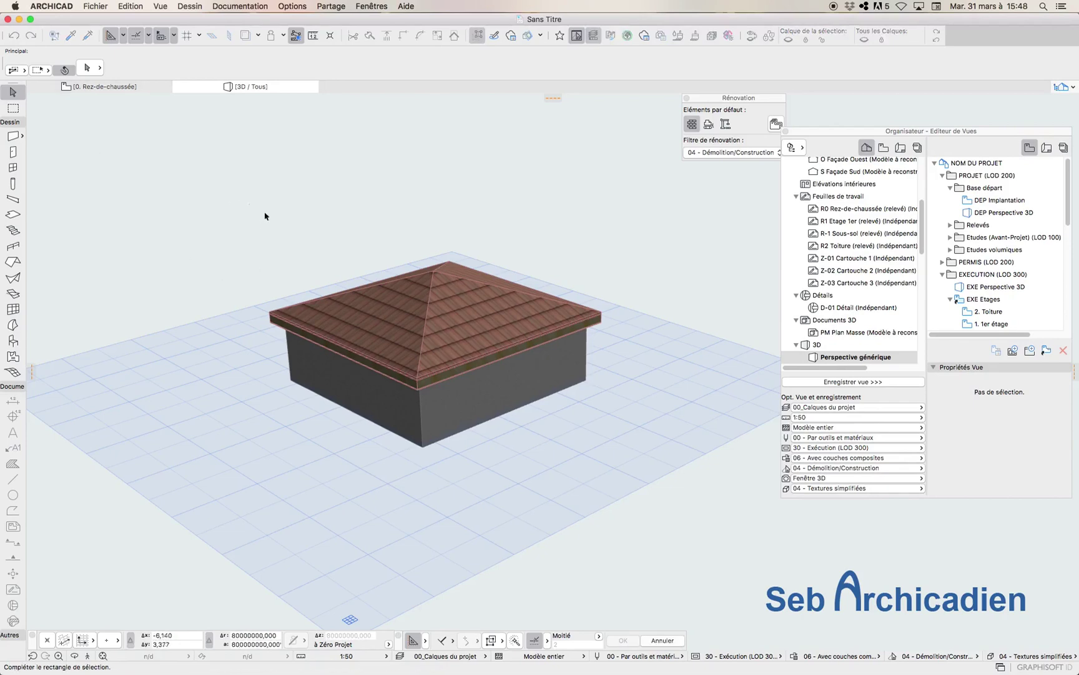
Place a Séjour zone inside the four walls in the ground-floor plan, with its stamp above the room's centre.
{"action": "left_click", "coordinate": [112, 90]}
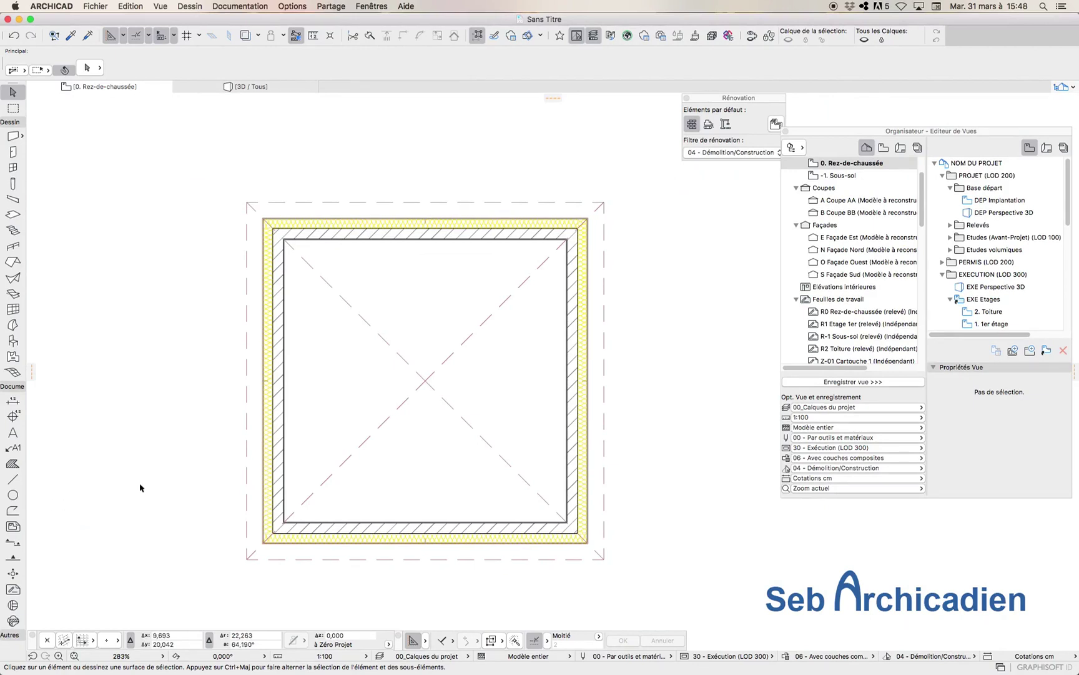
{"action": "left_click", "coordinate": [13, 356]}
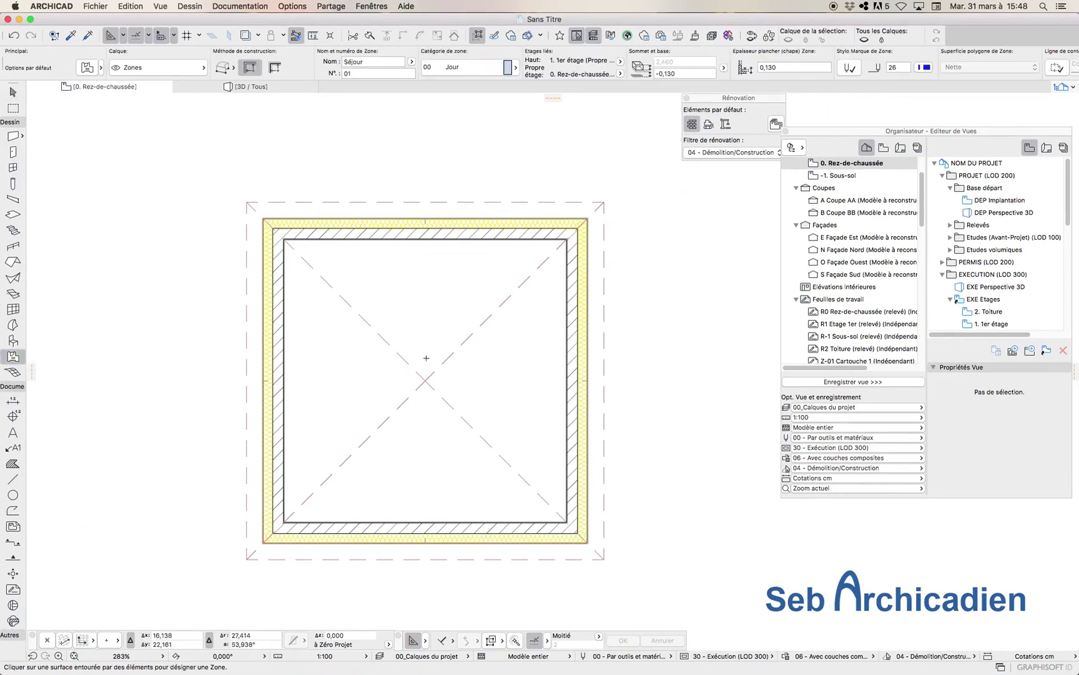
{"action": "left_click", "coordinate": [406, 300]}
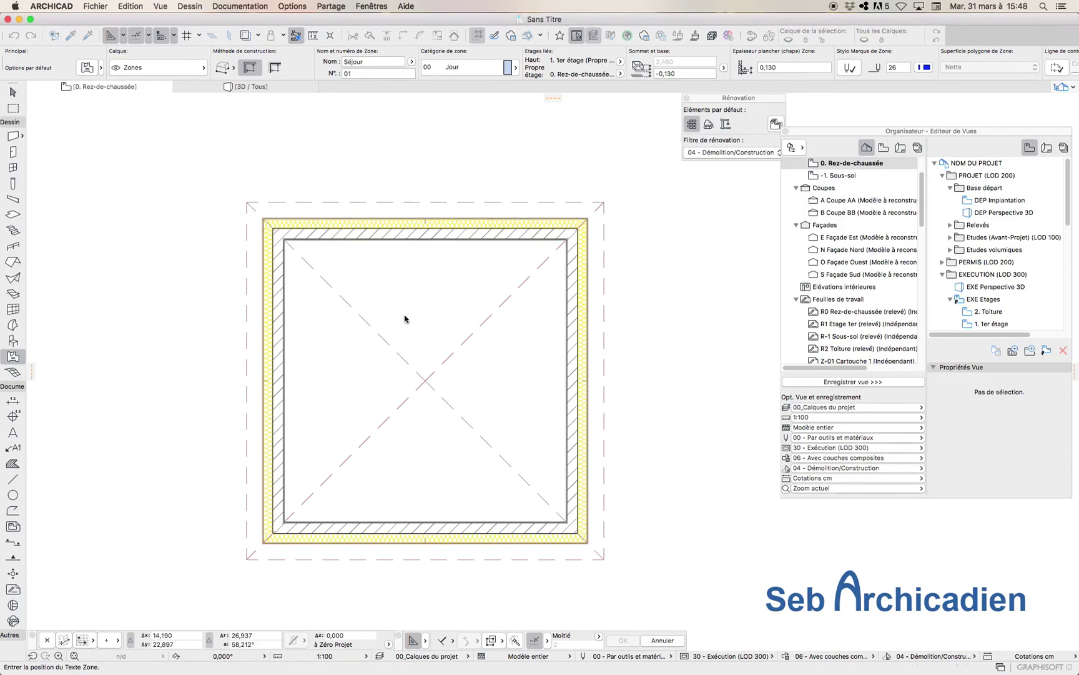
{"action": "left_click", "coordinate": [400, 302]}
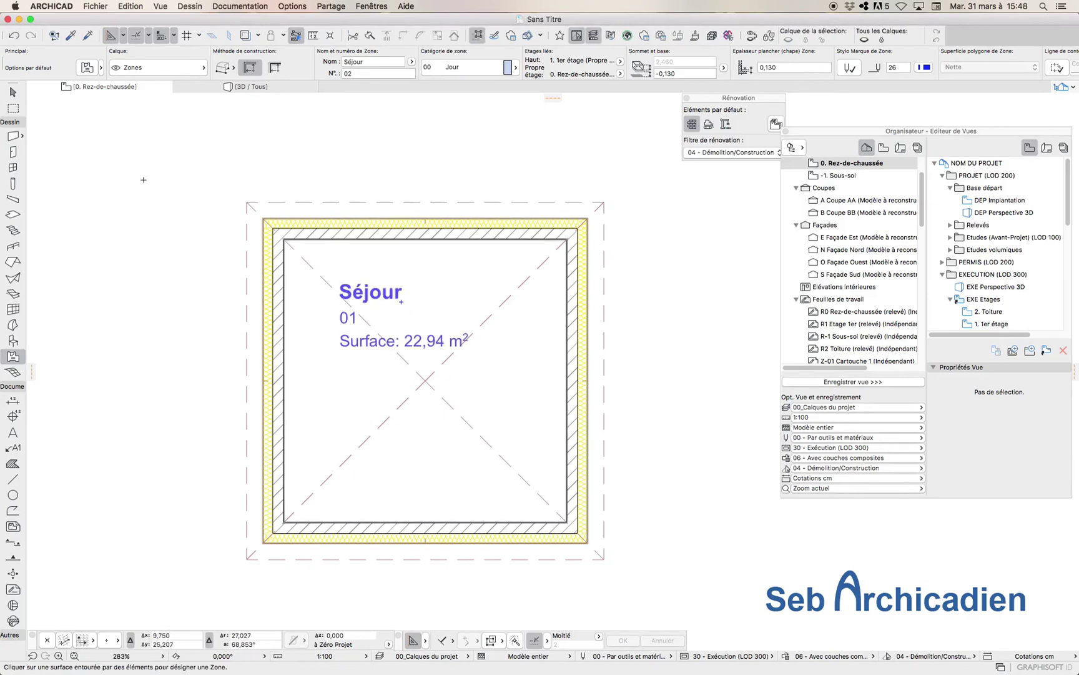
In the project's zone preferences, enable the low-ceiling area reduction below 1.8 m and set its subtraction to 100 %.
{"action": "left_click", "coordinate": [65, 3]}
{"action": "mouse_move", "coordinate": [94, 45]}
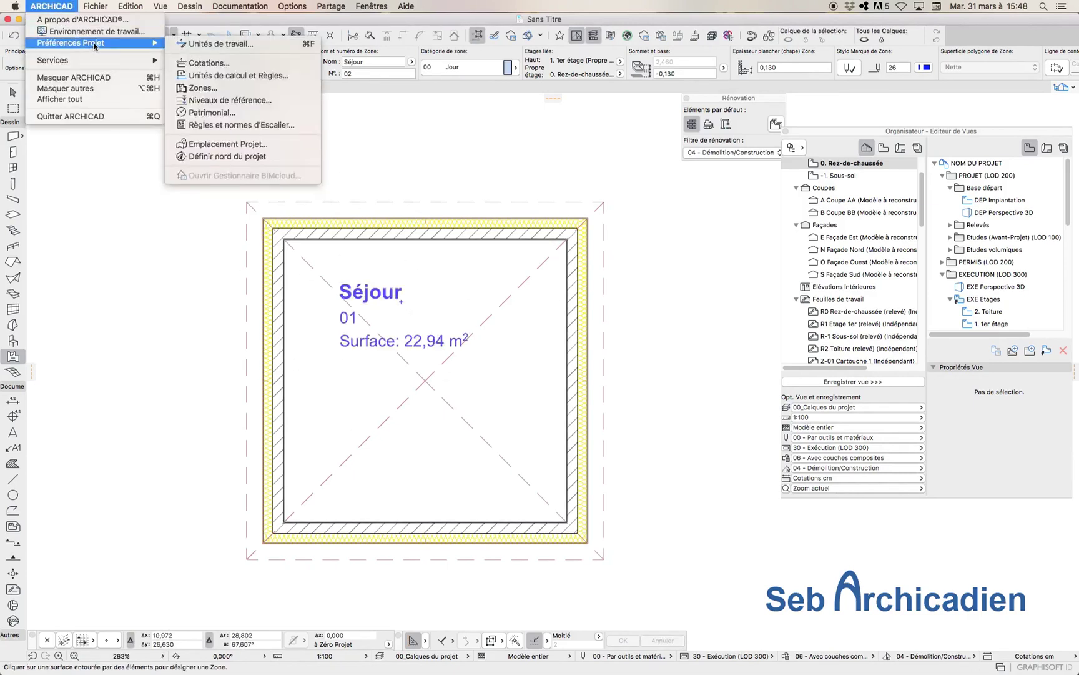
{"action": "left_click", "coordinate": [202, 89]}
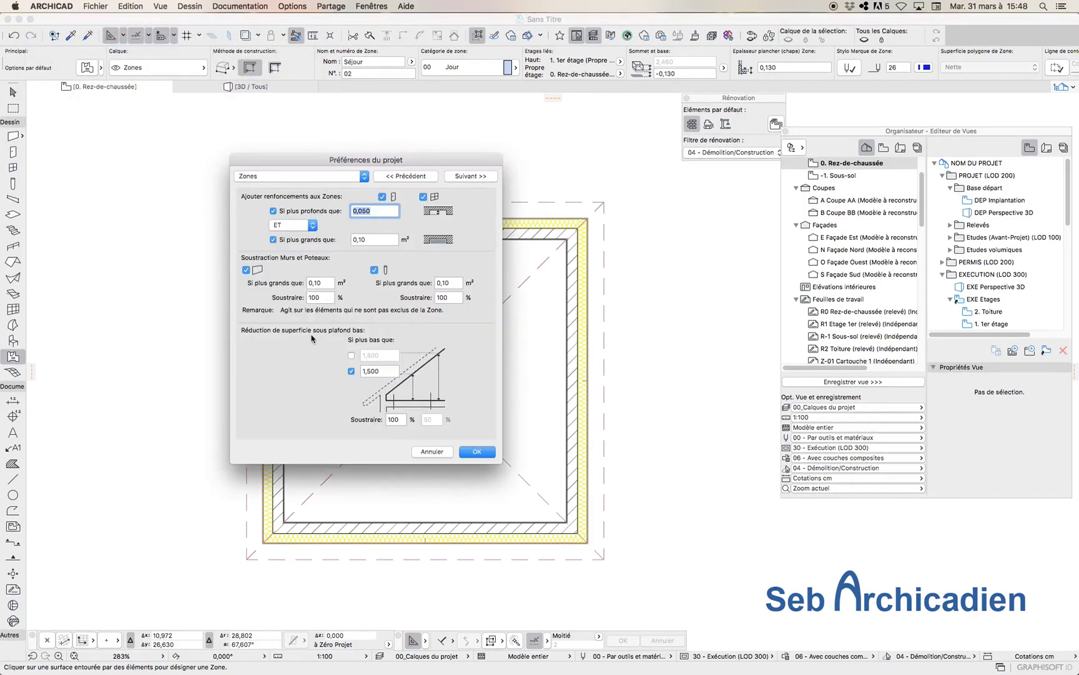
{"action": "left_click", "coordinate": [351, 356]}
{"action": "left_click", "coordinate": [430, 419]}
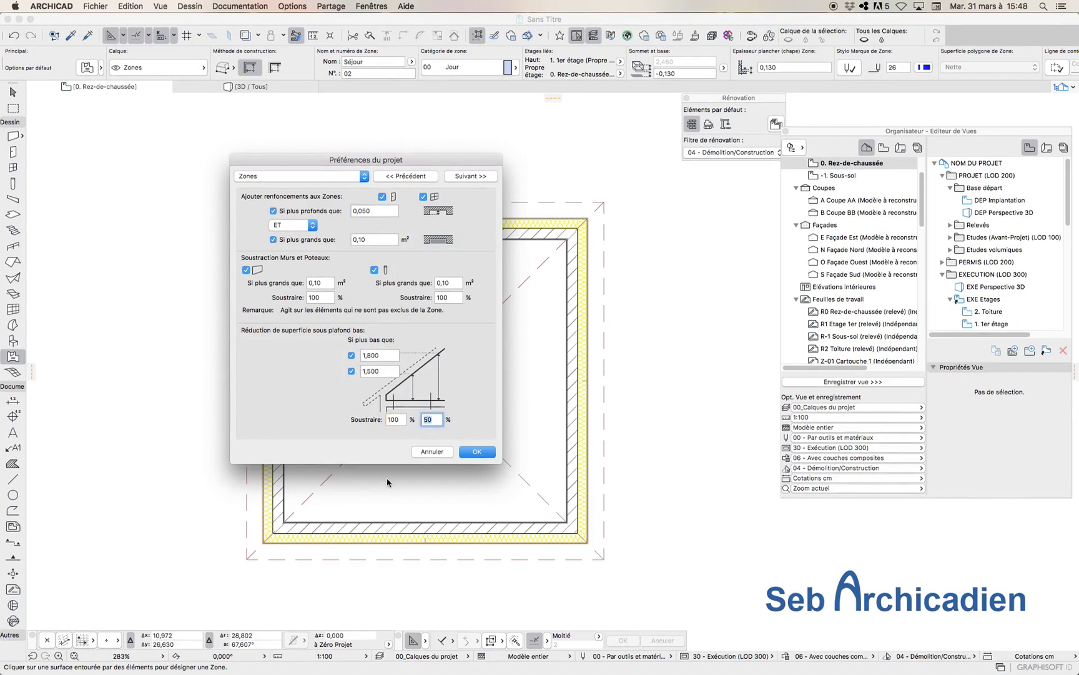
{"action": "type", "text": "100"}
{"action": "left_click", "coordinate": [478, 451]}
Select the Séjour zone in the ground-floor plan and open its settings.
{"action": "scroll", "coordinate": [251, 321], "scroll_direction": "down", "scroll_amount": 1}
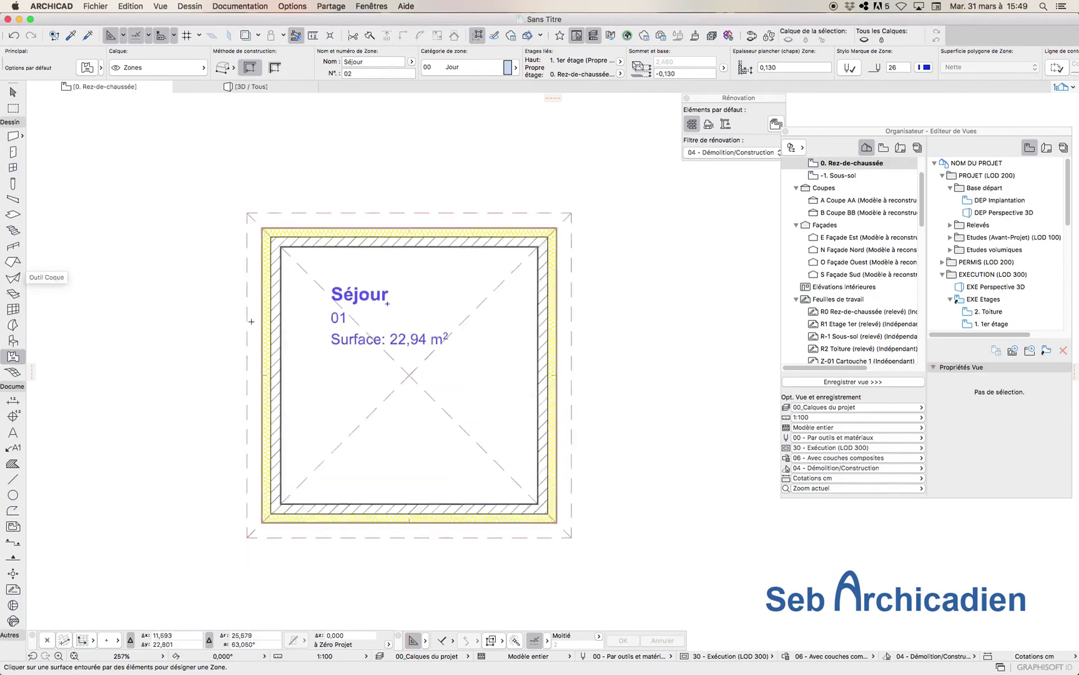
{"action": "scroll", "coordinate": [251, 321], "scroll_direction": "down", "scroll_amount": 2}
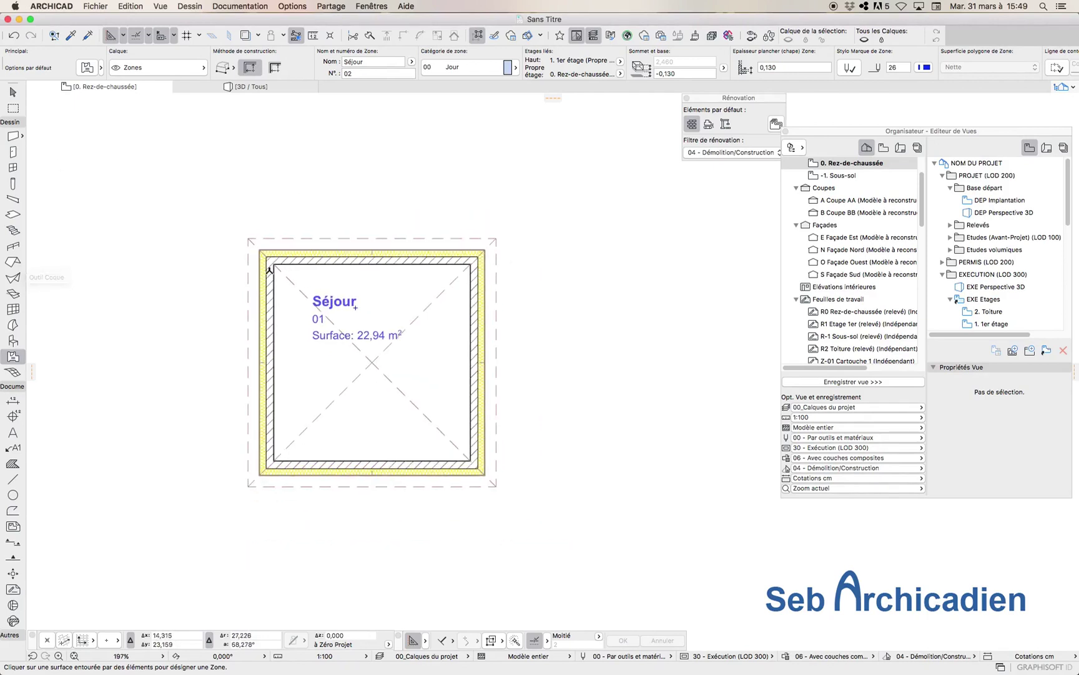
{"action": "key", "text": "Escape"}
{"action": "left_click", "coordinate": [356, 308]}
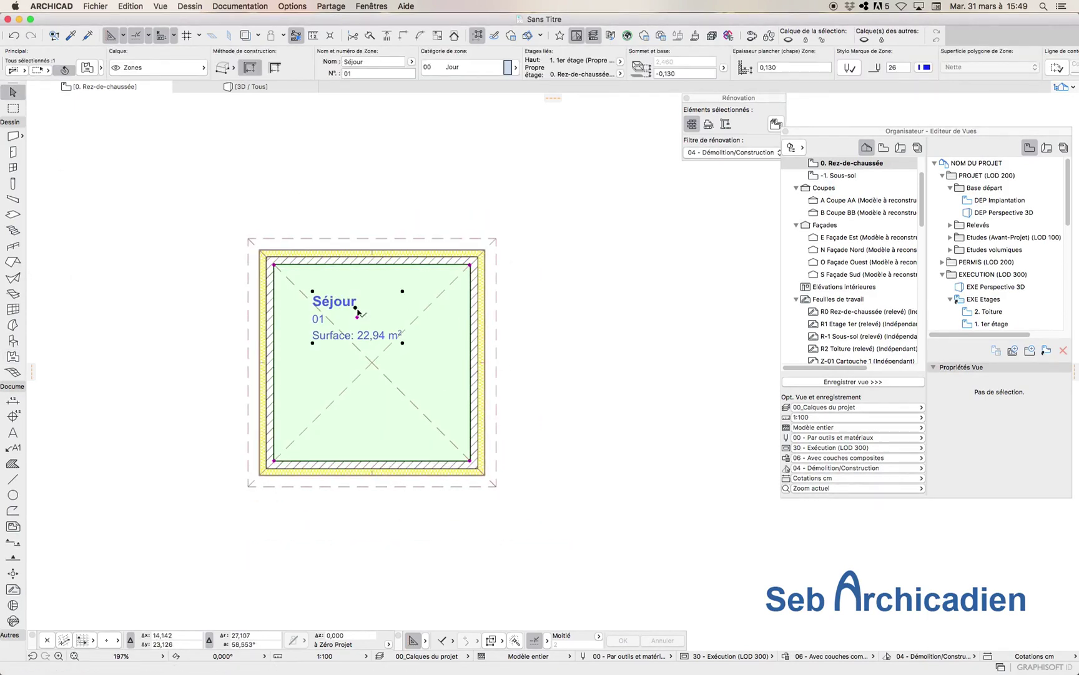
{"action": "right_click", "coordinate": [357, 310]}
{"action": "left_click", "coordinate": [313, 229]}
{"action": "left_click", "coordinate": [87, 67]}
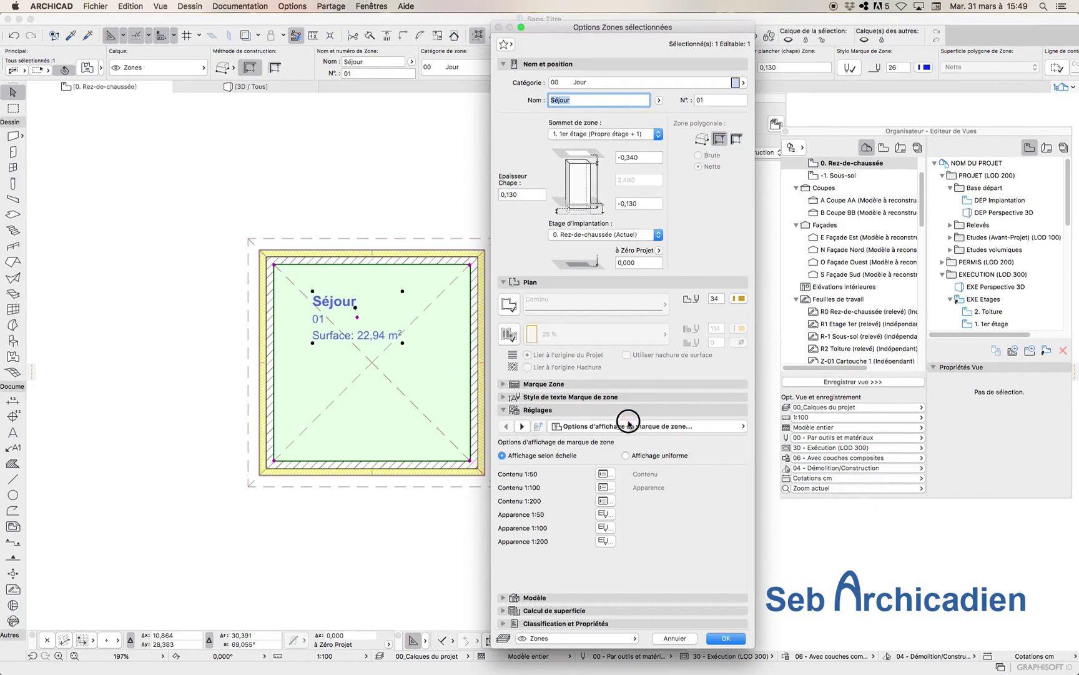
Add the measured area (Surface mesurée) and reduced area (Surface réduite) to the zone's 1:100 stamp content.
{"action": "left_click", "coordinate": [628, 425]}
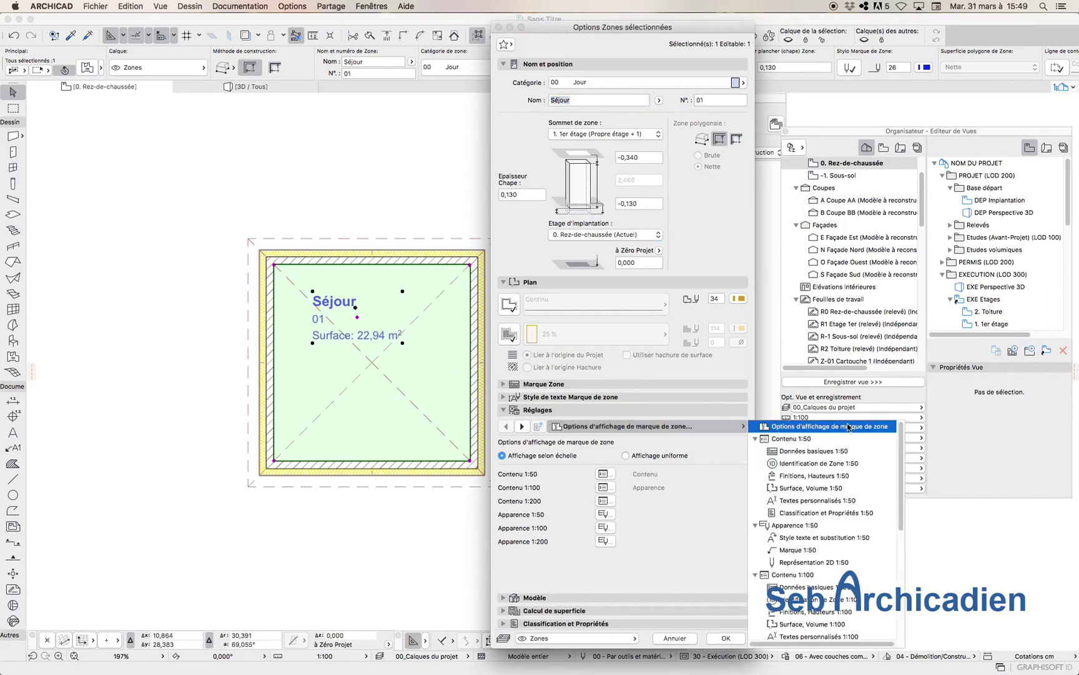
{"action": "left_click", "coordinate": [812, 488]}
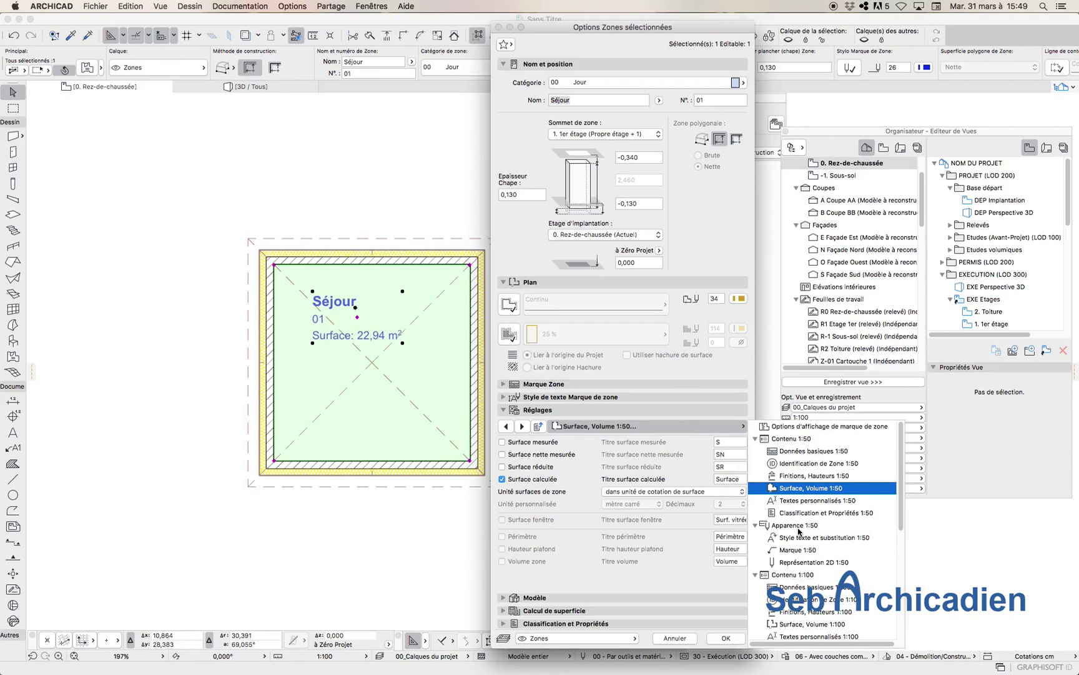
{"action": "scroll", "coordinate": [817, 601], "scroll_direction": "down", "scroll_amount": 3}
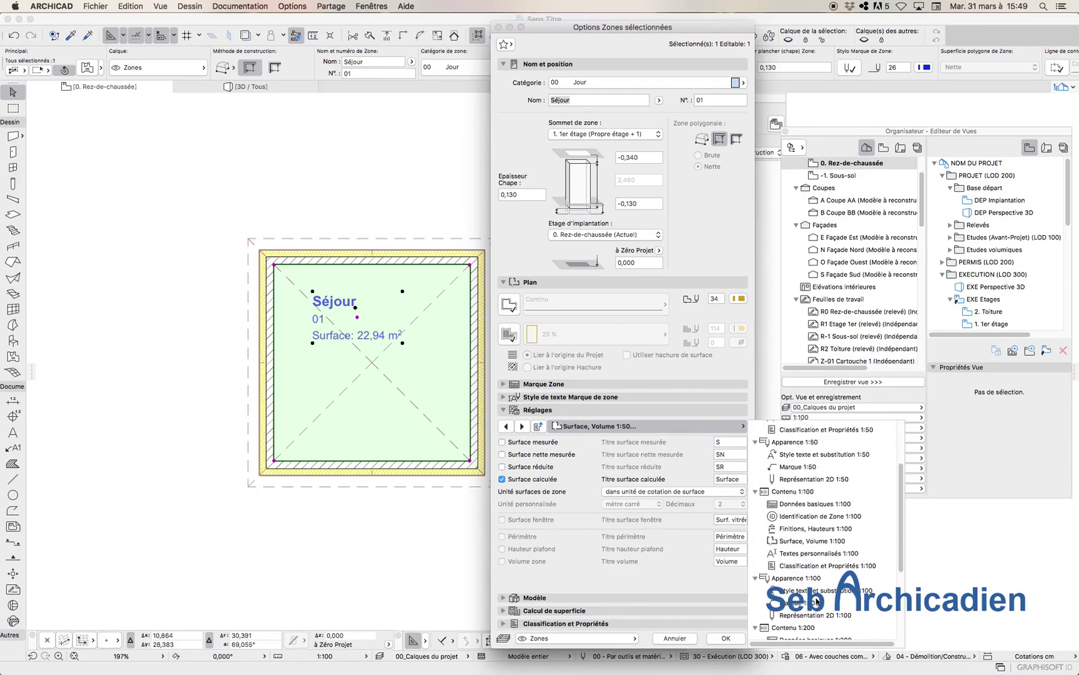
{"action": "left_click", "coordinate": [795, 541]}
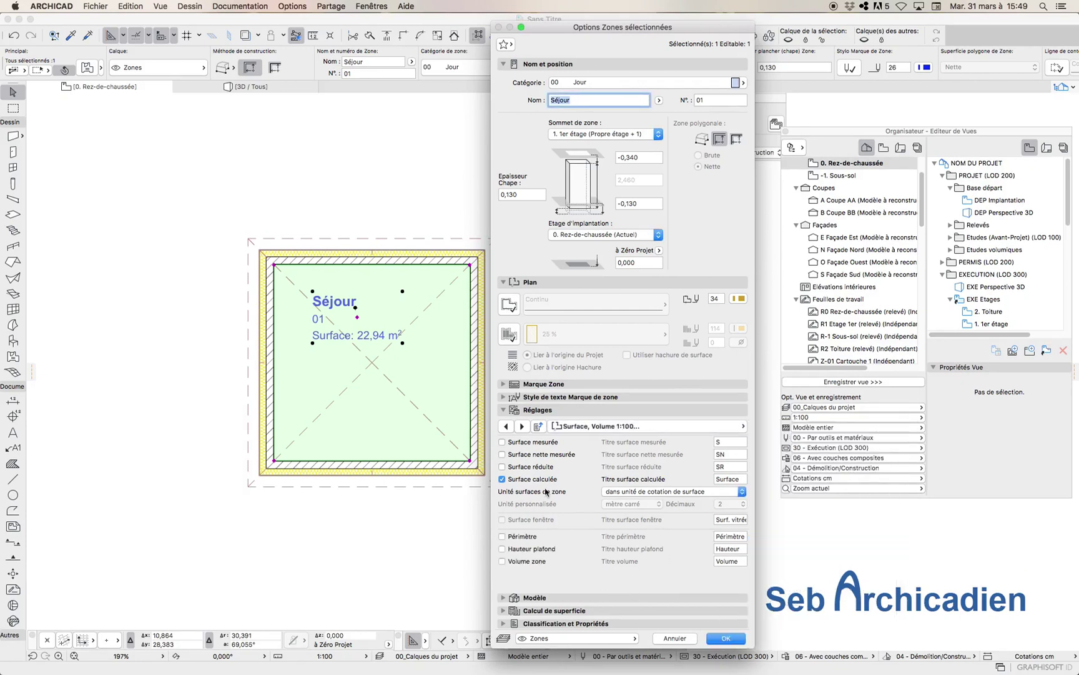
{"action": "left_click", "coordinate": [502, 467]}
{"action": "left_click", "coordinate": [502, 442]}
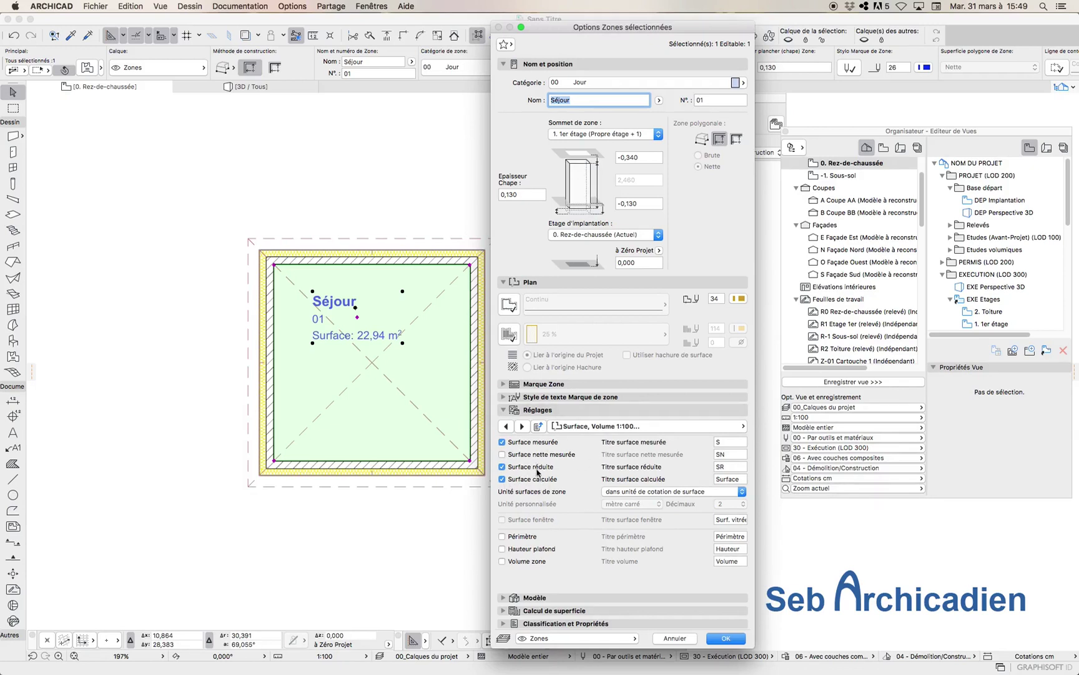
{"action": "left_click", "coordinate": [726, 638]}
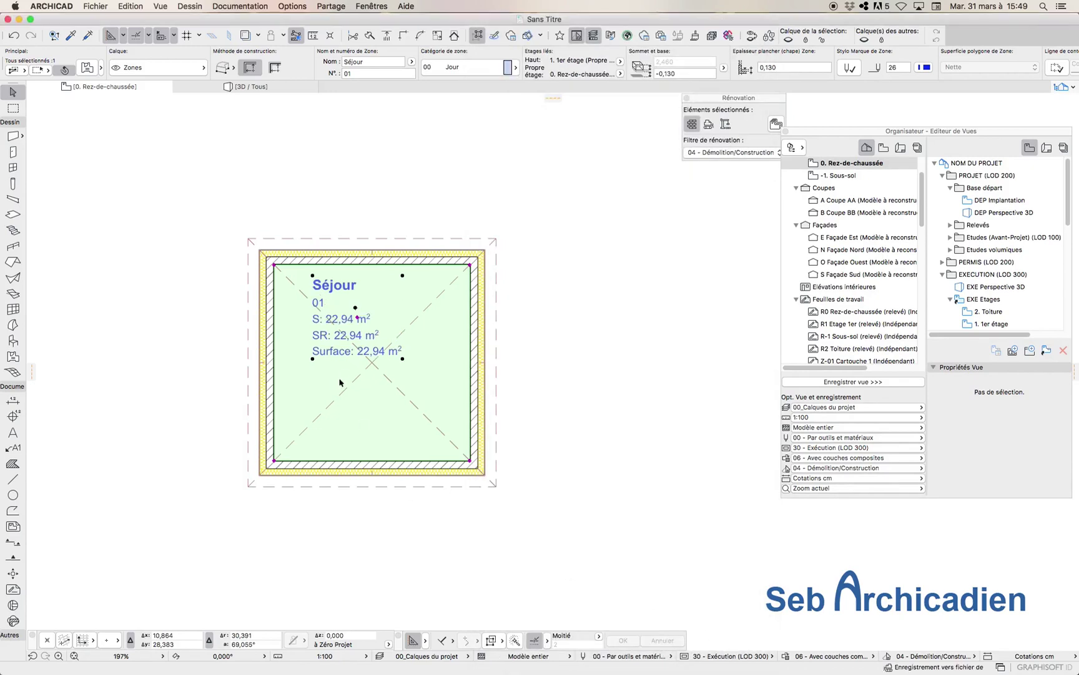
Select the room's walls, roof and Séjour zone in the plan and show only that selection in 3D.
{"action": "scroll", "coordinate": [306, 369], "scroll_direction": "up", "scroll_amount": 6}
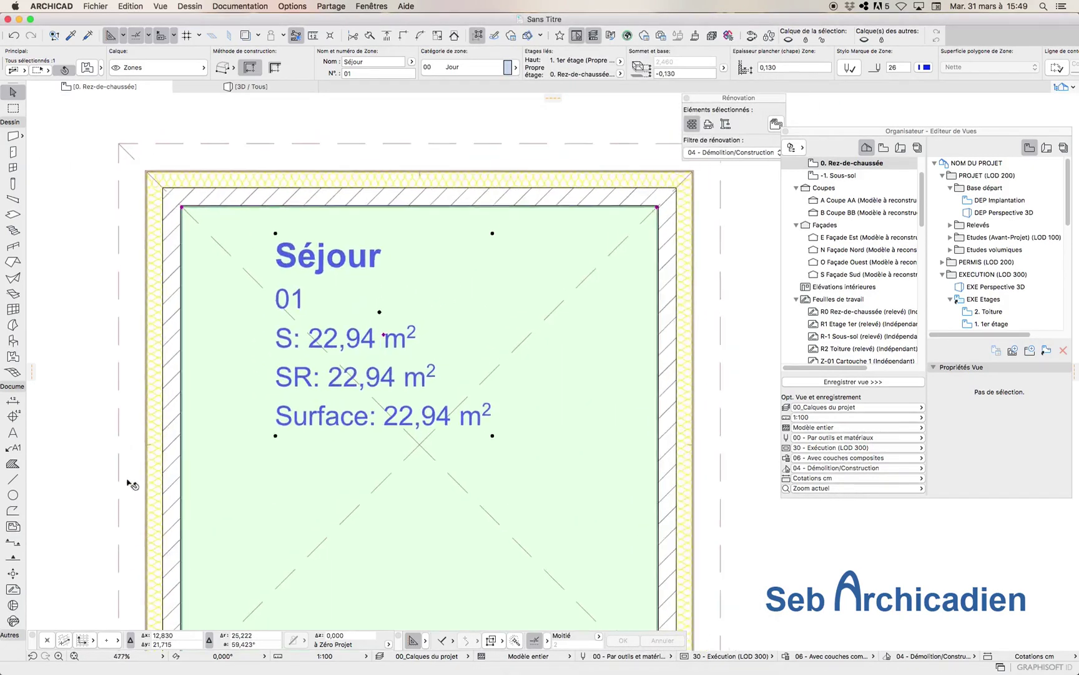
{"action": "scroll", "coordinate": [128, 466], "scroll_direction": "down", "scroll_amount": 7}
{"action": "scroll", "coordinate": [220, 395], "scroll_direction": "down", "scroll_amount": 4}
{"action": "scroll", "coordinate": [224, 427], "scroll_direction": "up", "scroll_amount": 4}
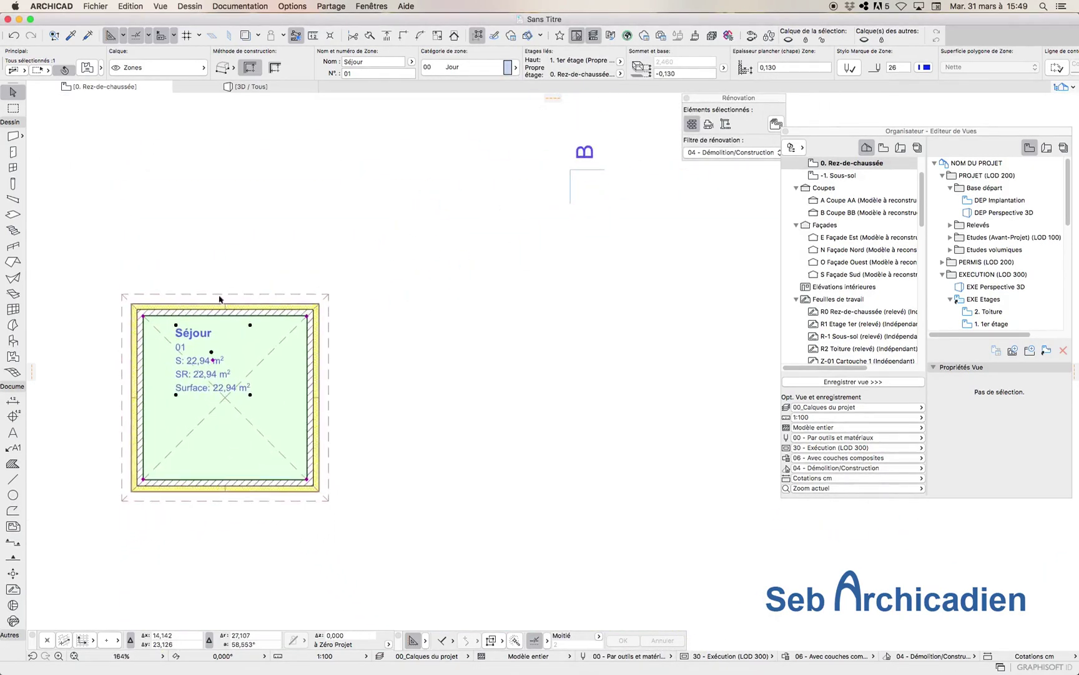
{"action": "key", "text": "Escape"}
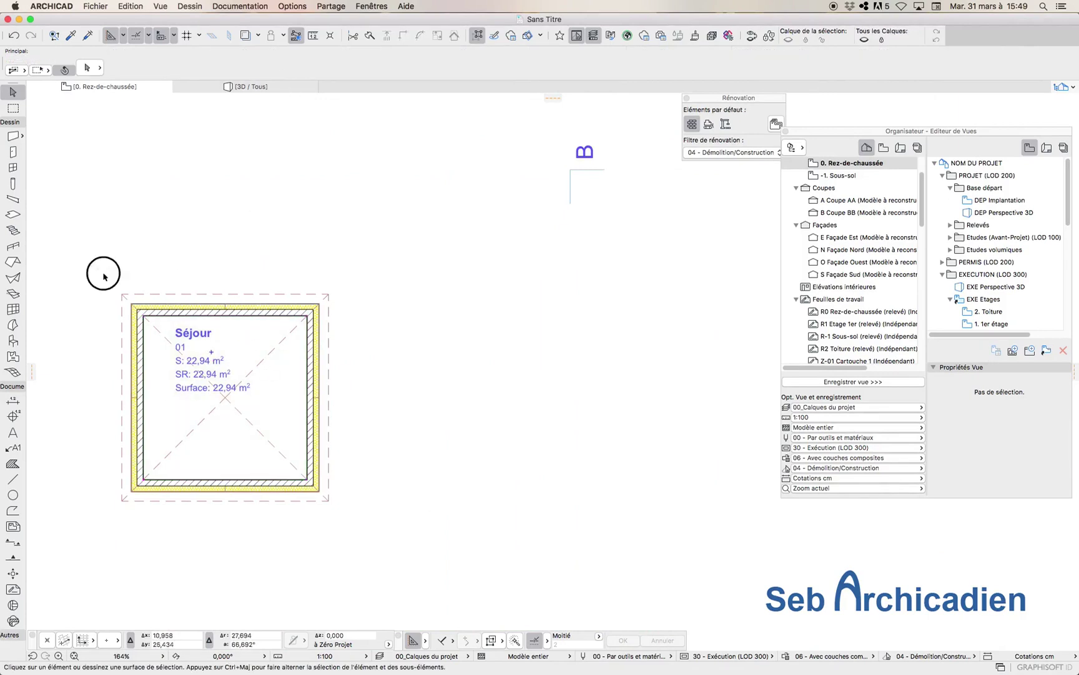
{"action": "left_click_drag", "start_coordinate": [101, 270], "coordinate": [353, 530]}
{"action": "left_click", "coordinate": [160, 7]}
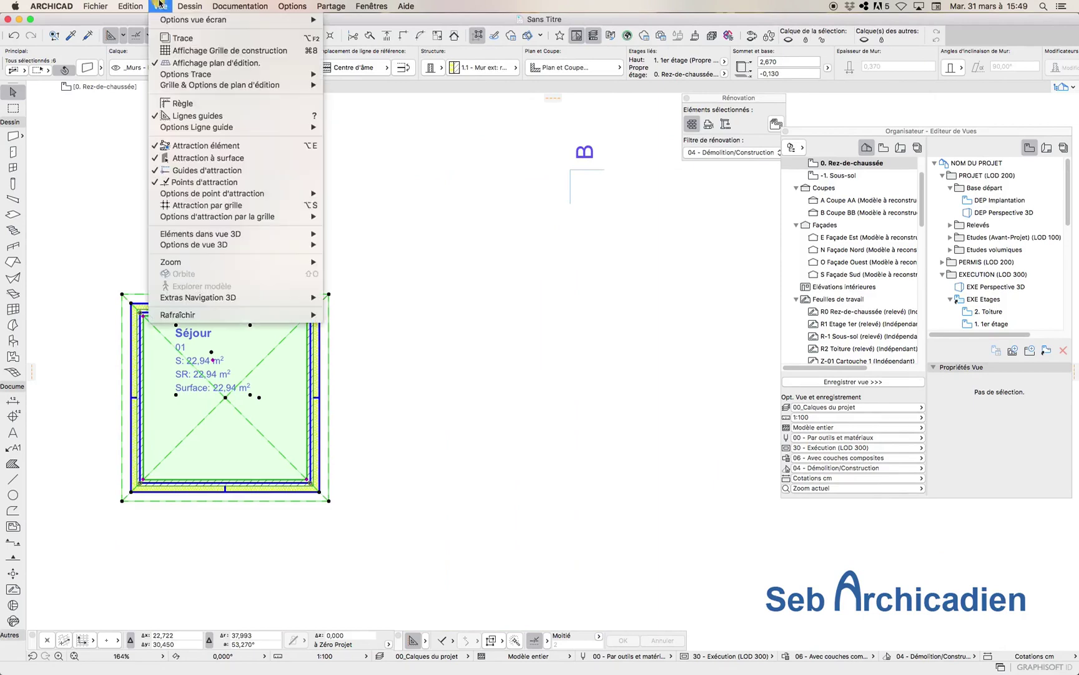
{"action": "mouse_move", "coordinate": [242, 236]}
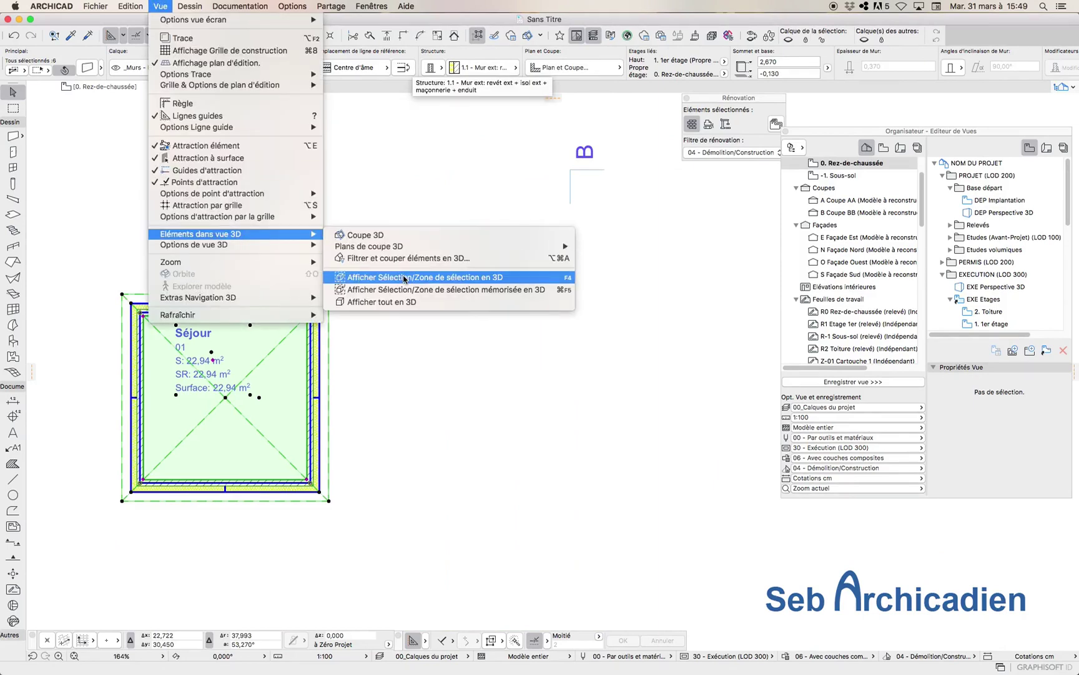
{"action": "left_click", "coordinate": [404, 277]}
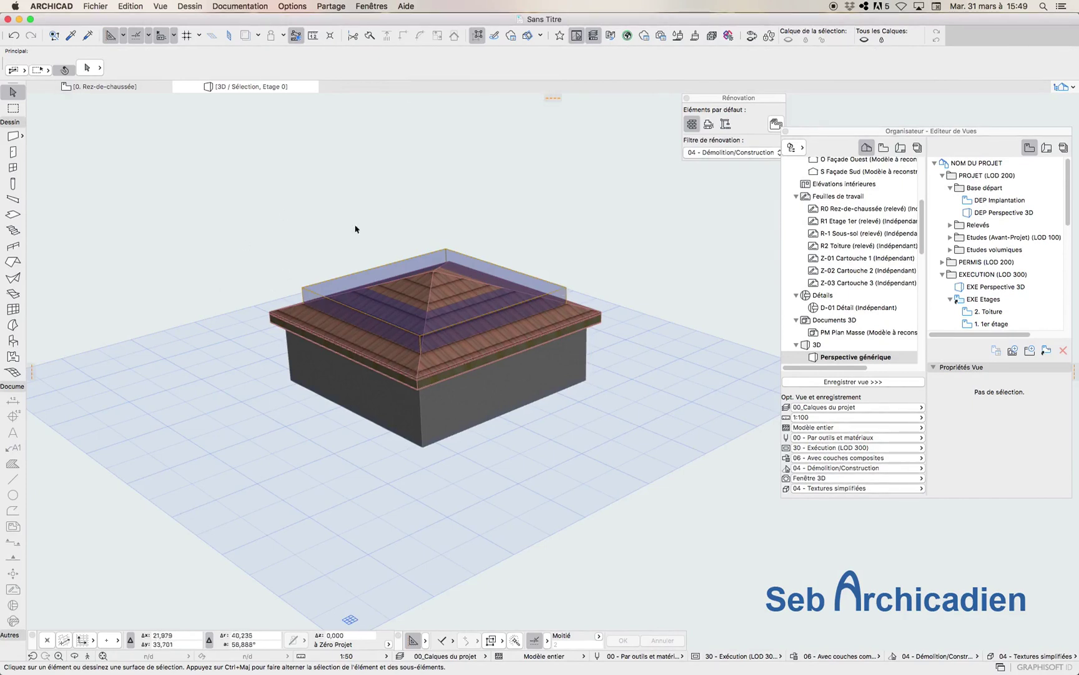
Trim the Séjour zone volume to the roof, keeping the part beneath it.
{"action": "left_click", "coordinate": [565, 290]}
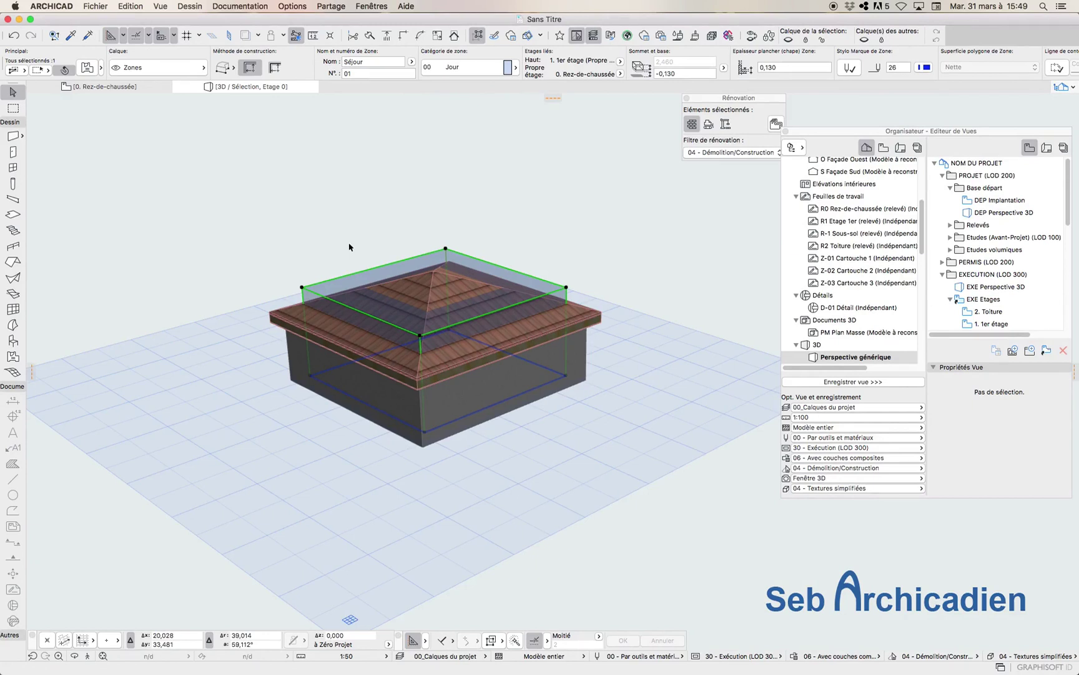
{"action": "right_click", "coordinate": [535, 279]}
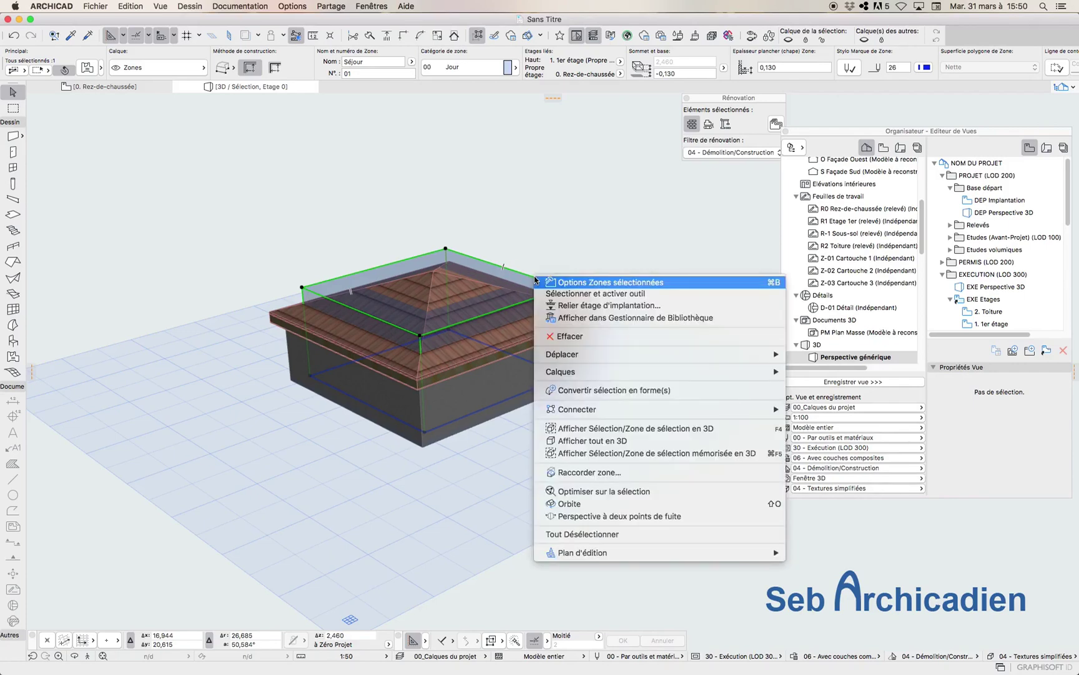
{"action": "mouse_move", "coordinate": [687, 409]}
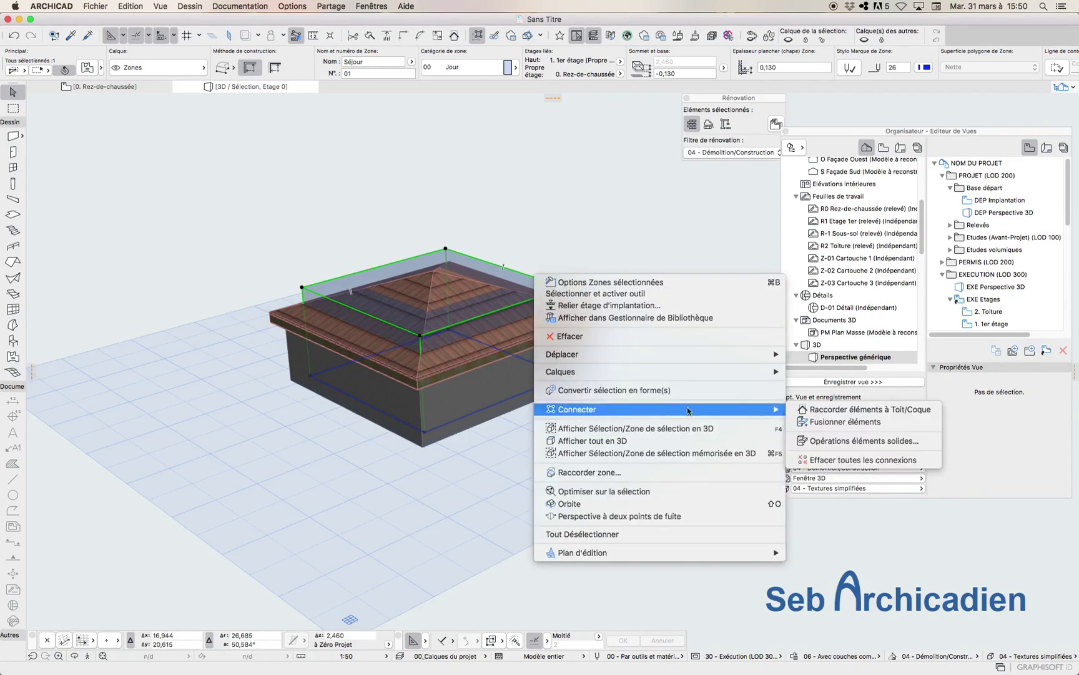
{"action": "left_click", "coordinate": [873, 411]}
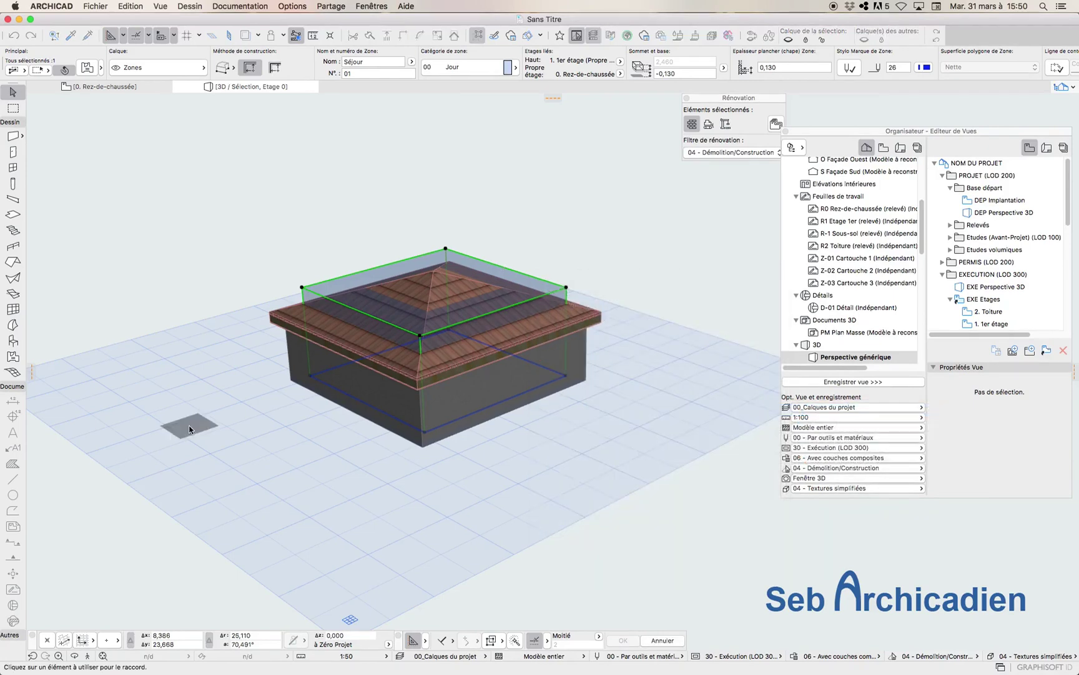
{"action": "left_click", "coordinate": [466, 360]}
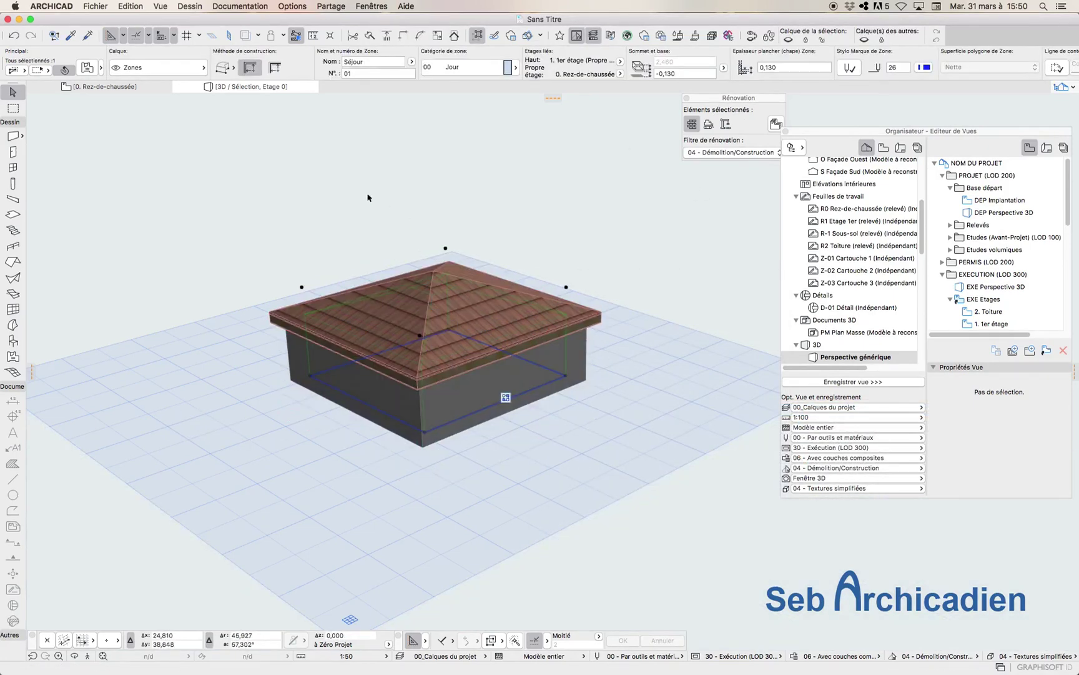
{"action": "left_click", "coordinate": [368, 197]}
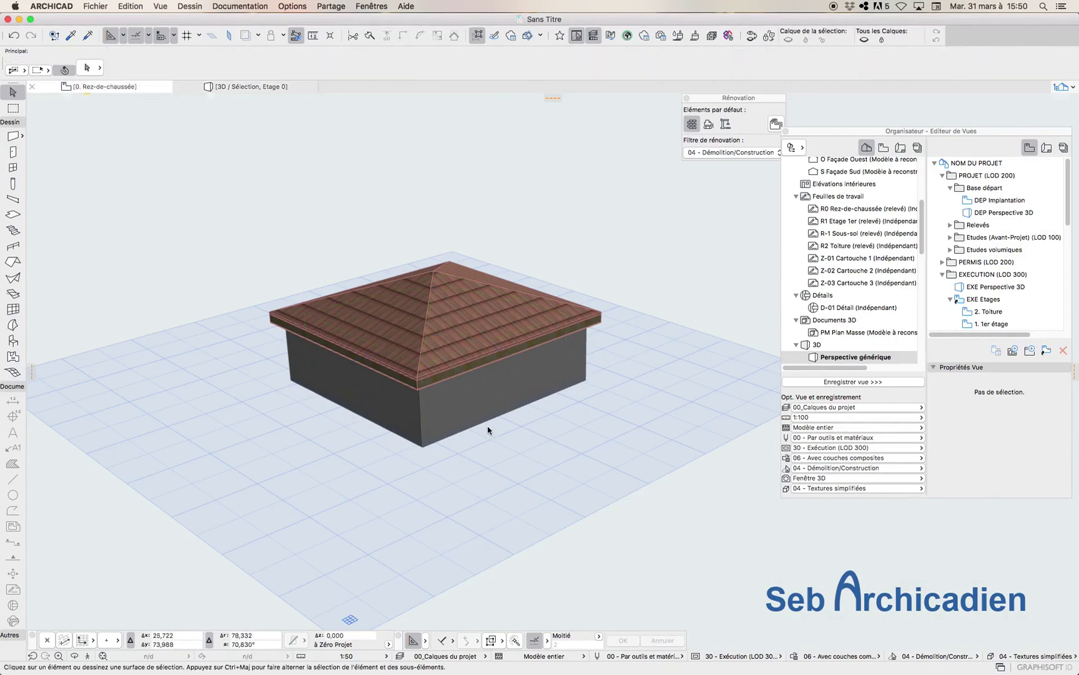
Return to the ground-floor plan and update the Séjour zone to recalculate the areas in its stamp.
{"action": "key", "text": "F2"}
{"action": "scroll", "coordinate": [525, 405], "scroll_direction": "down", "scroll_amount": 3}
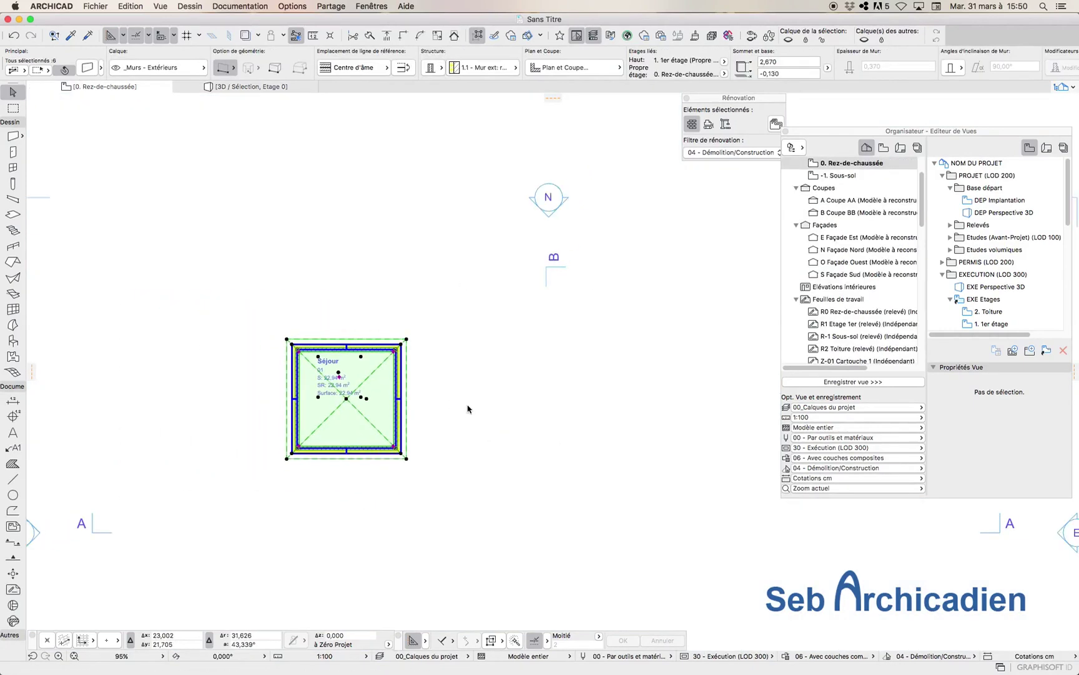
{"action": "left_click", "coordinate": [357, 335]}
{"action": "scroll", "coordinate": [341, 378], "scroll_direction": "up", "scroll_amount": 3}
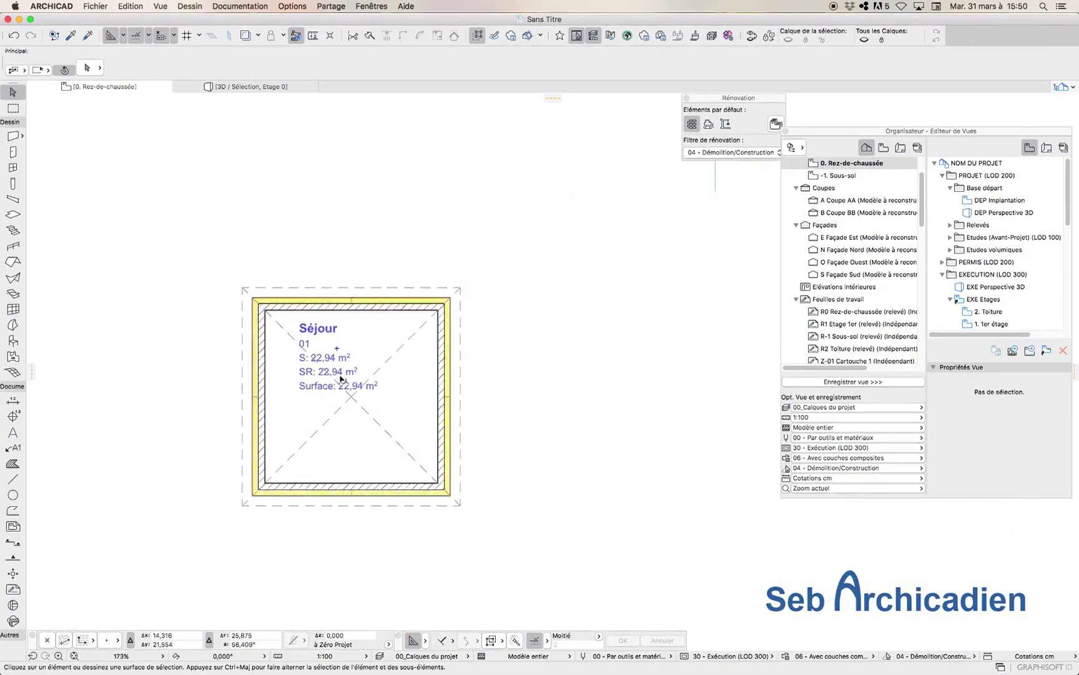
{"action": "scroll", "coordinate": [341, 378], "scroll_direction": "up", "scroll_amount": 1}
{"action": "left_click", "coordinate": [341, 346]}
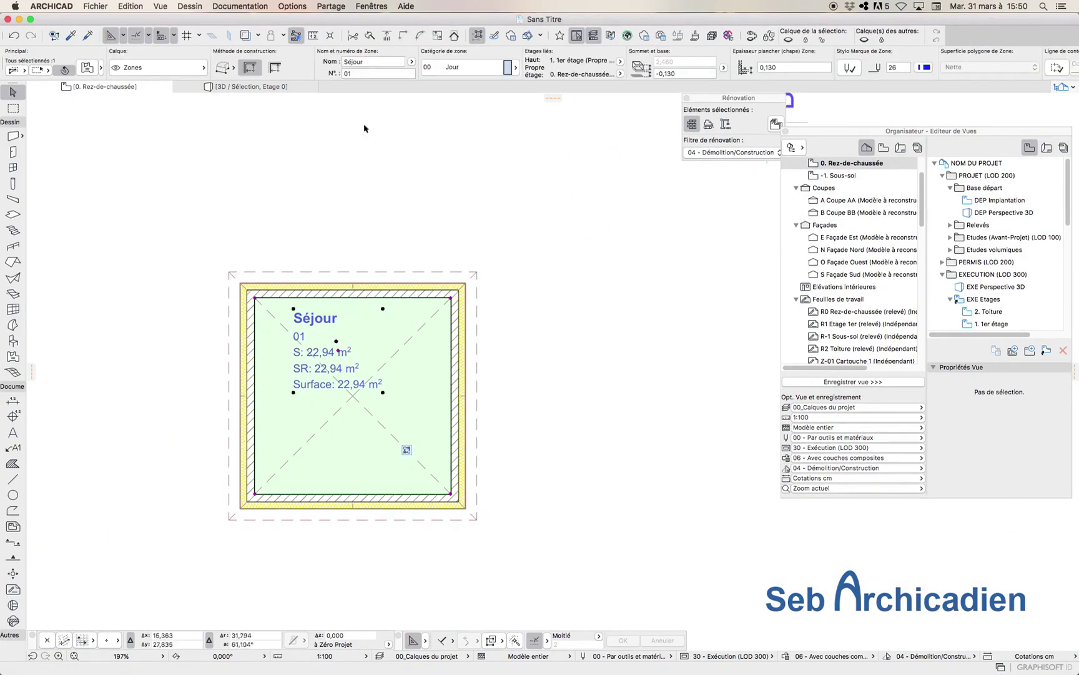
{"action": "left_click", "coordinate": [240, 6]}
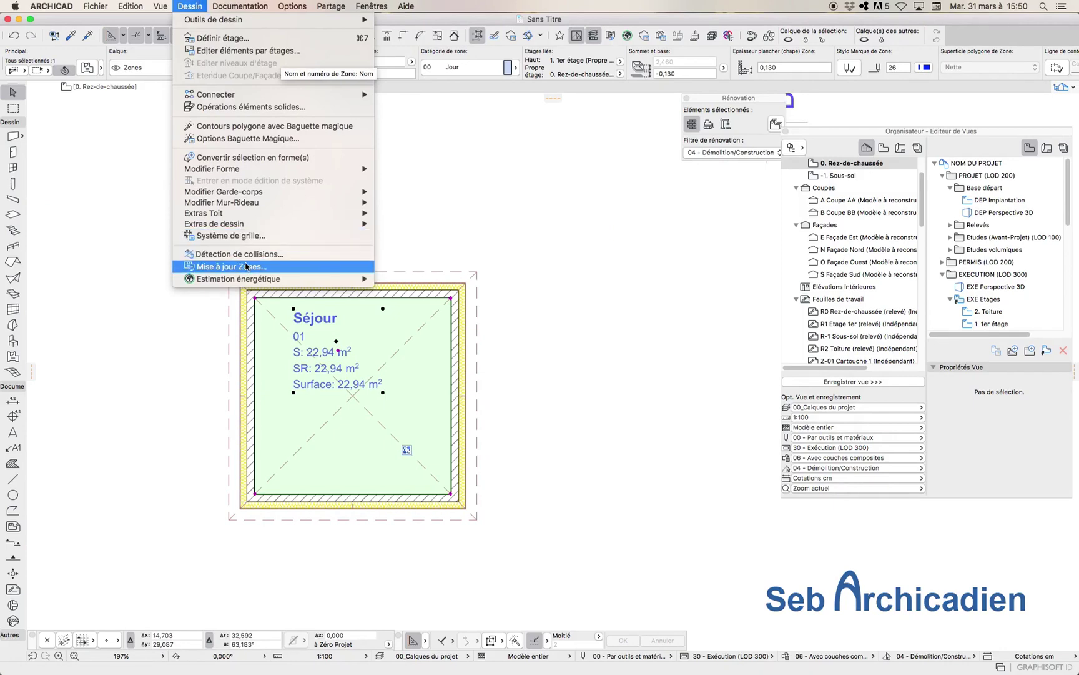
{"action": "left_click", "coordinate": [246, 269]}
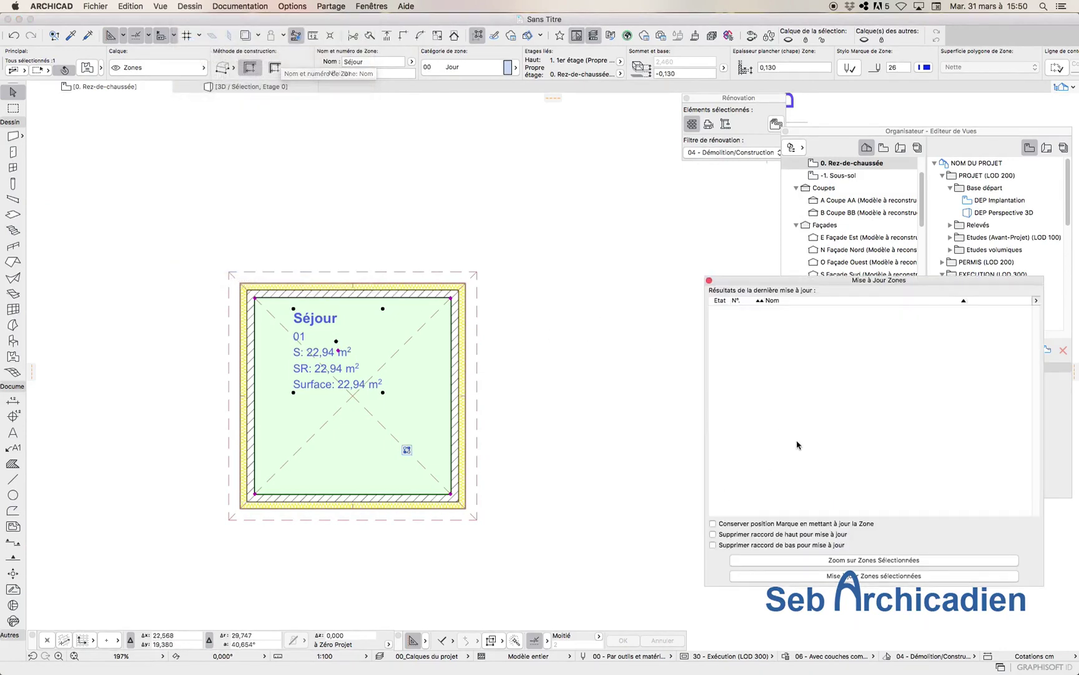
{"action": "left_click", "coordinate": [857, 576]}
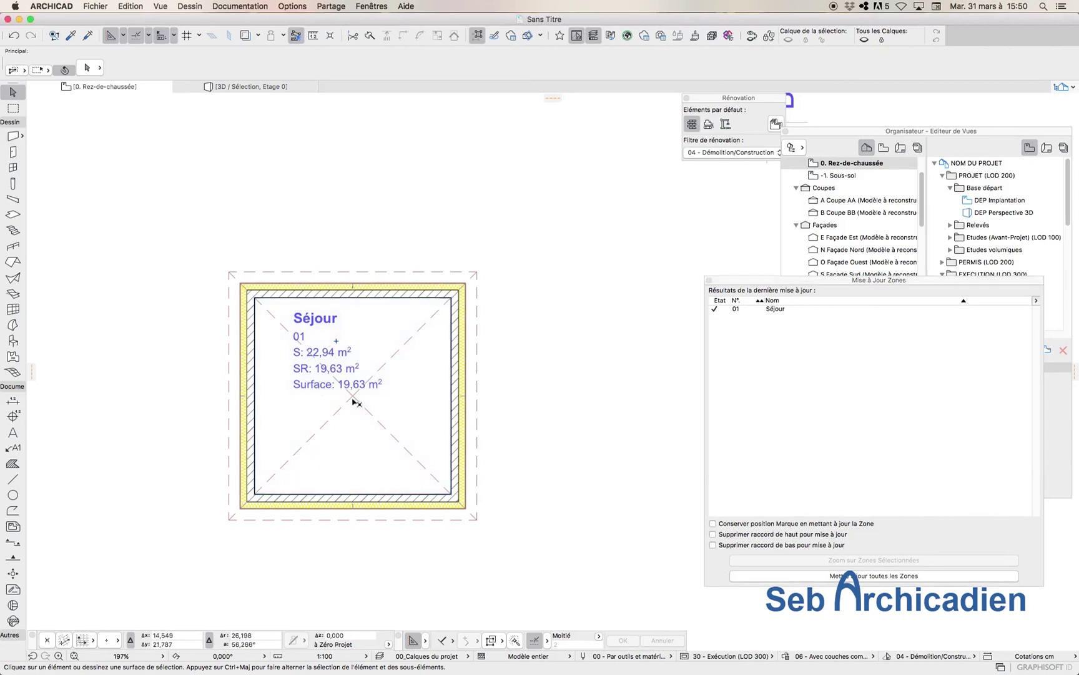
{"action": "scroll", "coordinate": [351, 398], "scroll_direction": "up", "scroll_amount": 5}
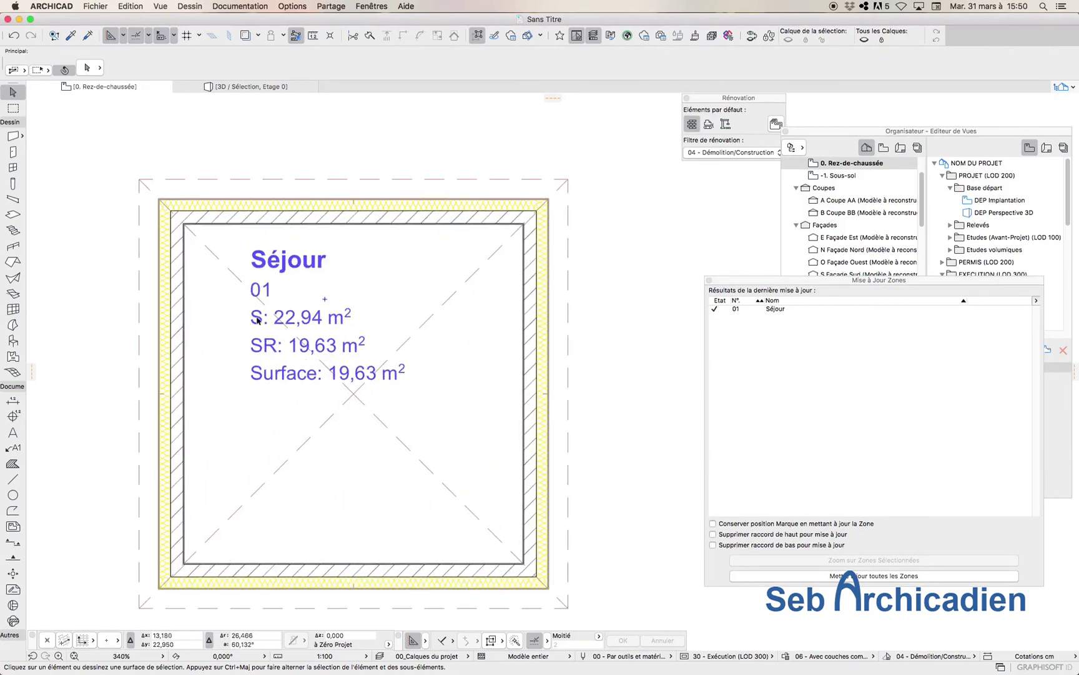
{"action": "scroll", "coordinate": [163, 430], "scroll_direction": "down", "scroll_amount": 4}
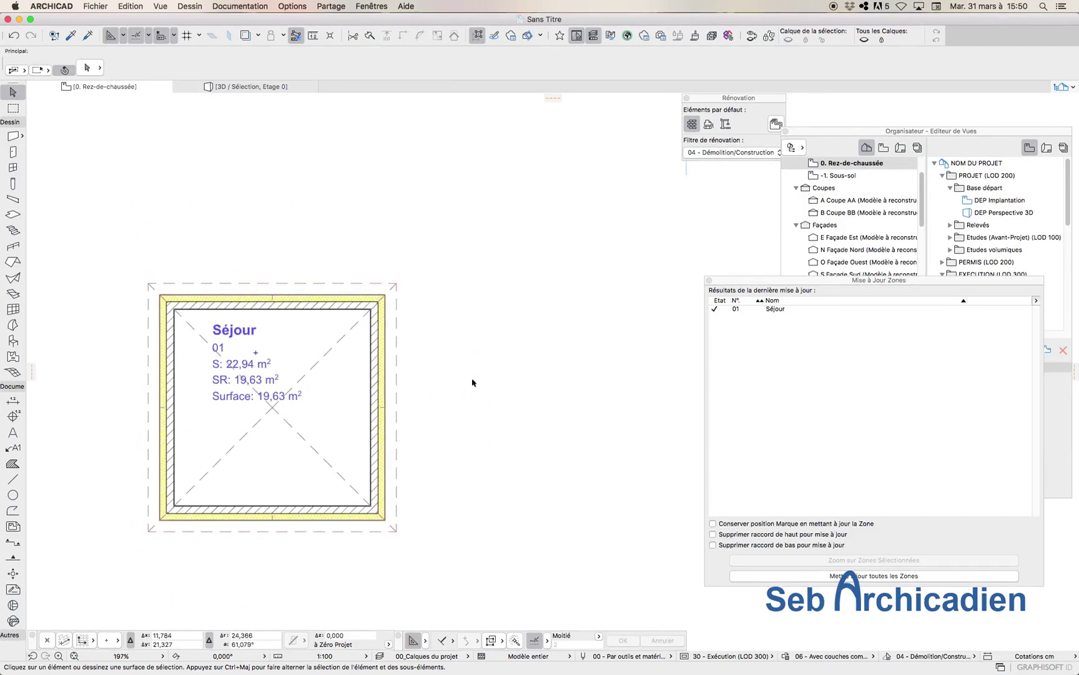
Set the roof's reference height to 1.4 m in the ground-floor plan.
{"action": "left_click", "coordinate": [394, 286]}
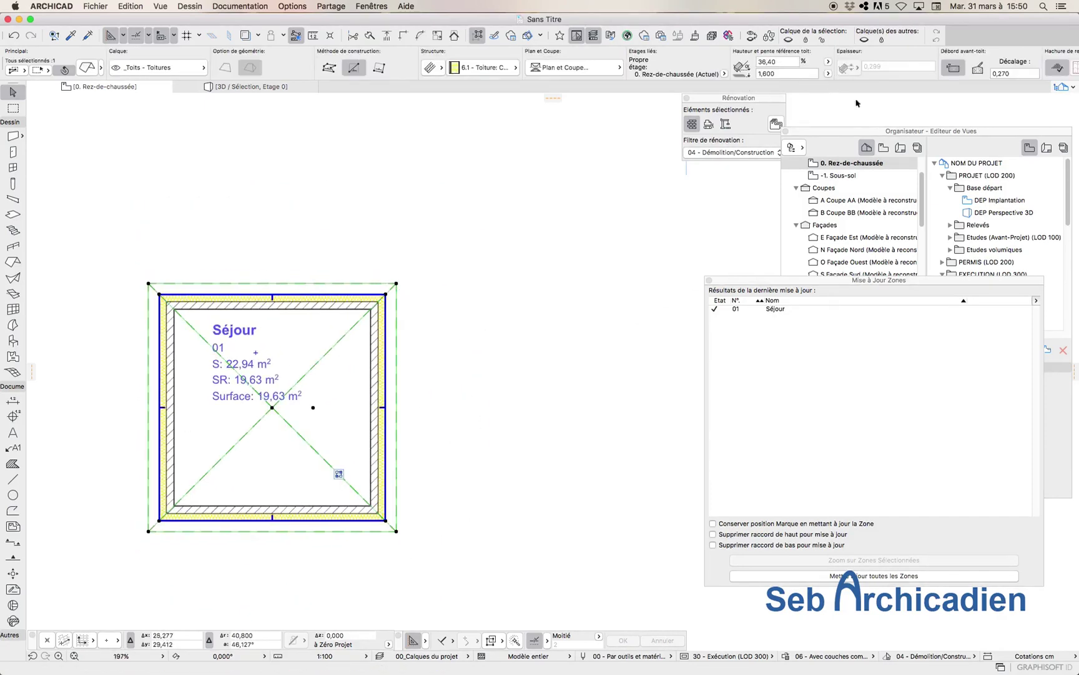
{"action": "left_click", "coordinate": [785, 73]}
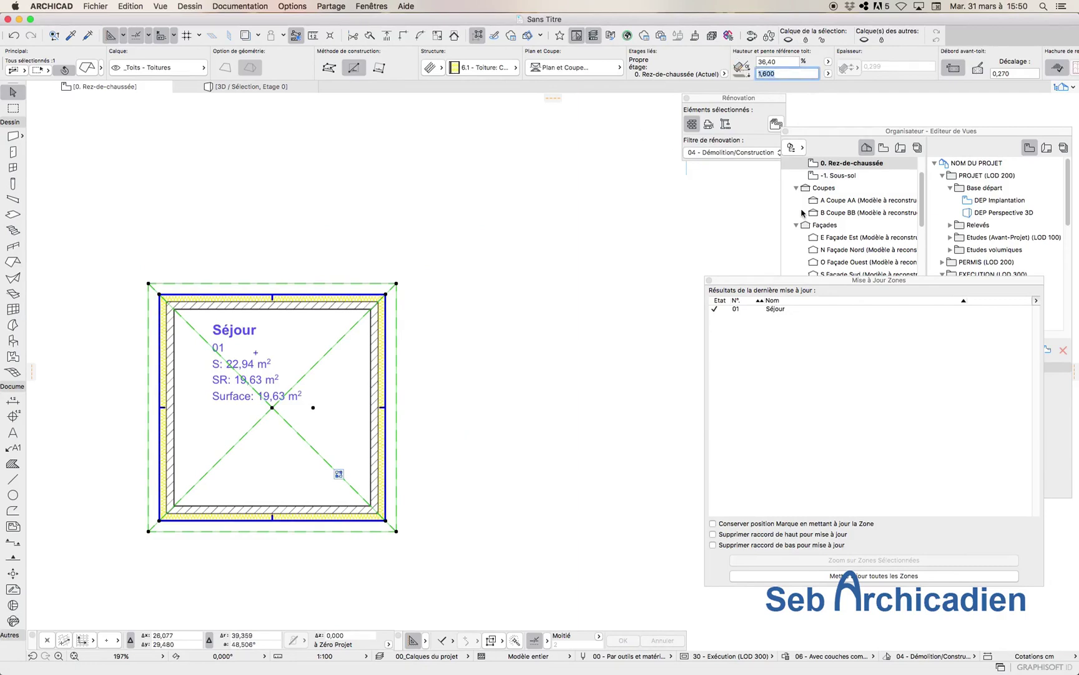
{"action": "type", "text": "1,400"}
{"action": "scroll", "coordinate": [436, 309], "scroll_direction": "down", "scroll_amount": 4}
{"action": "scroll", "coordinate": [347, 386], "scroll_direction": "up", "scroll_amount": 5}
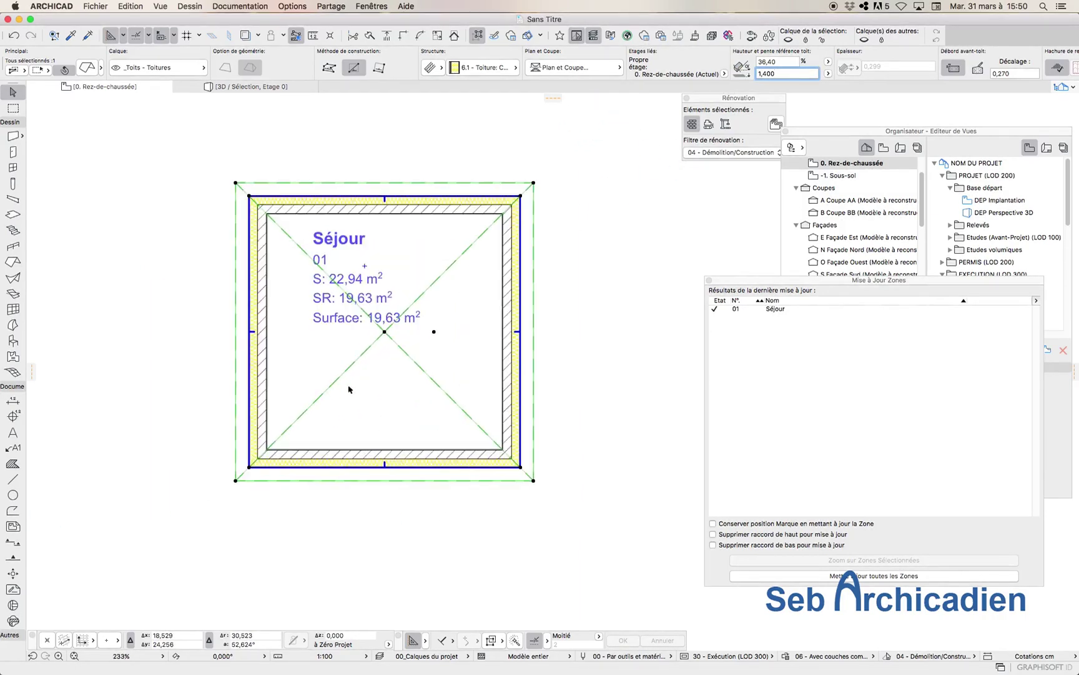
Update the Séjour zone again so its stamp areas follow the lowered roof.
{"action": "left_click", "coordinate": [365, 266]}
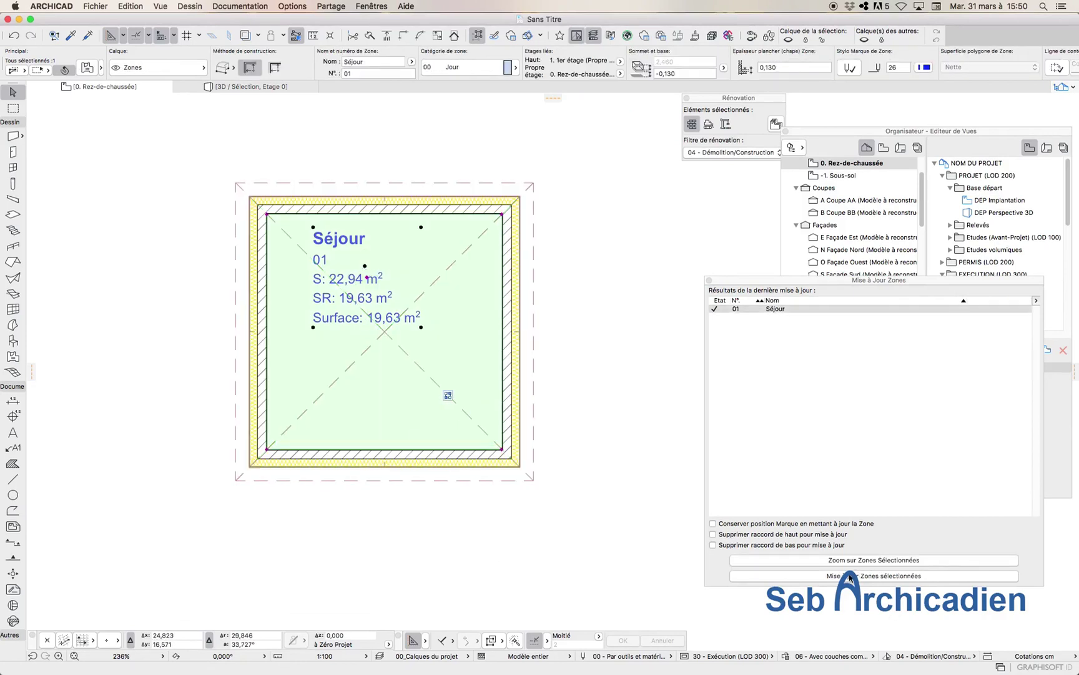
{"action": "left_click", "coordinate": [850, 575]}
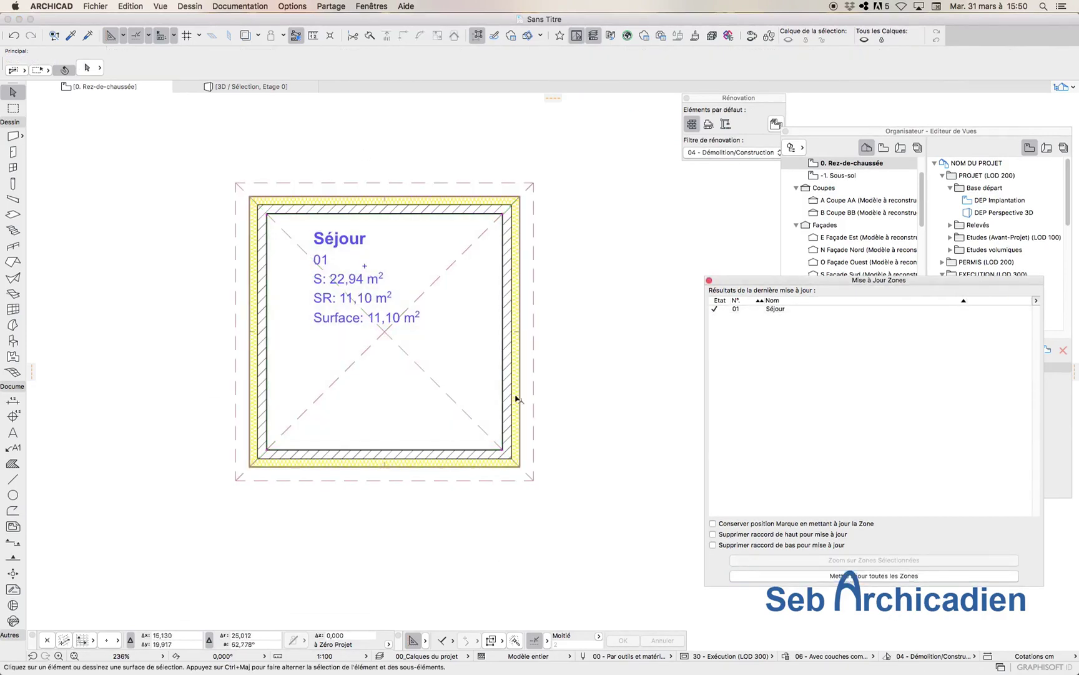
{"action": "middle_click_drag", "start_coordinate": [370, 292], "coordinate": [331, 333]}
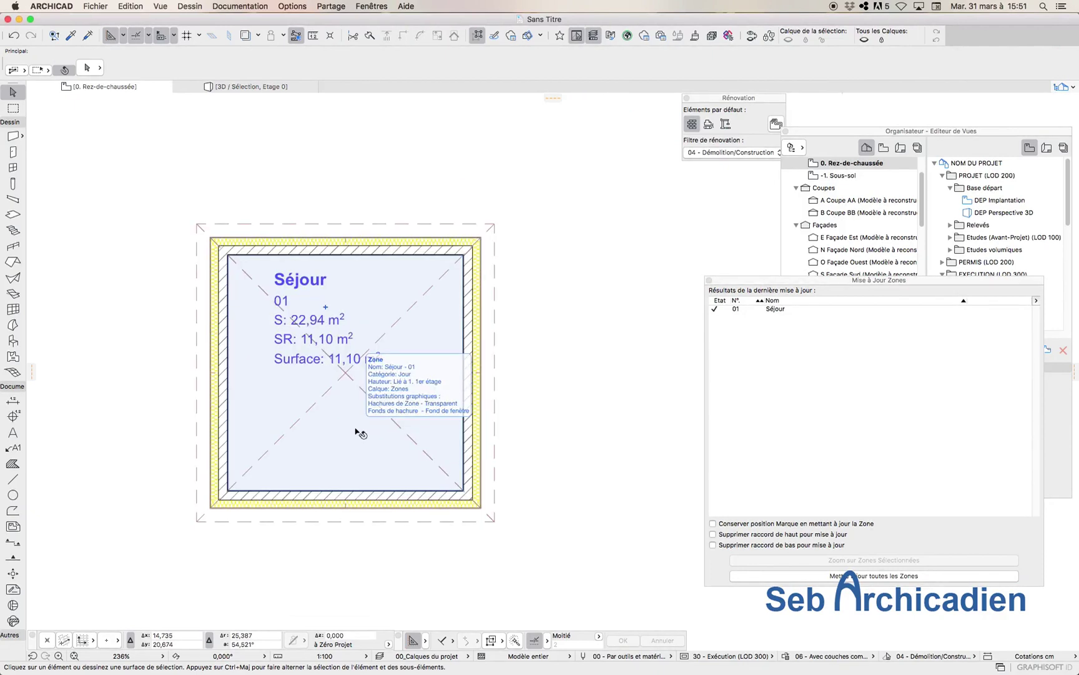